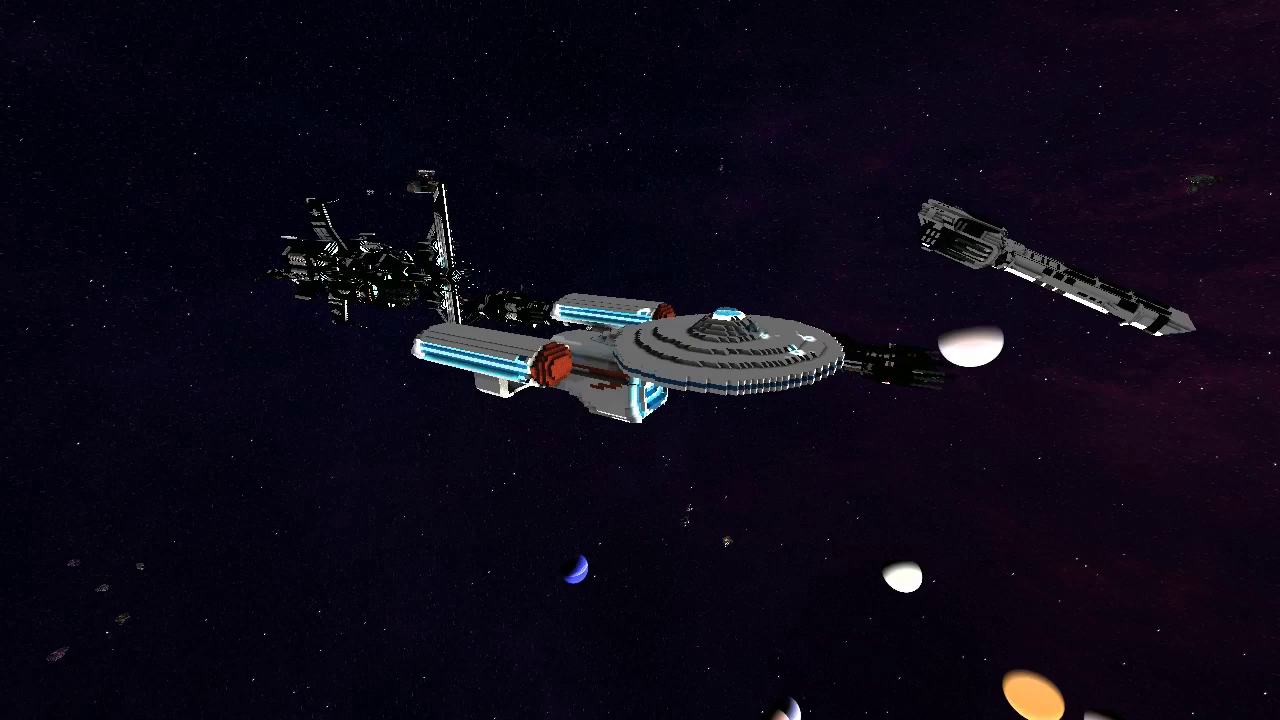
Switch from StarMade to the Explorer window showing D:\starmade.
key("alt+Tab")
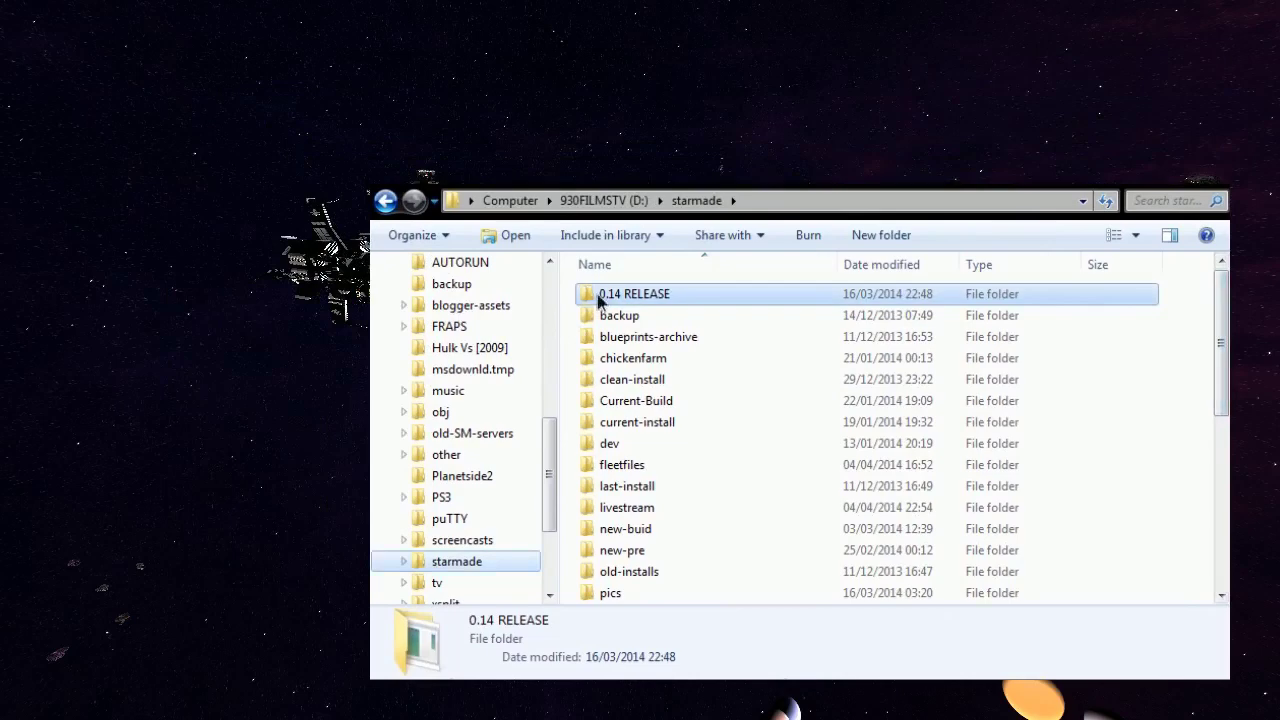
Navigate through 0.14 RELEASE, StarMade and data into the SkinningResources folder.
double_click(600, 290)
double_click(590, 293)
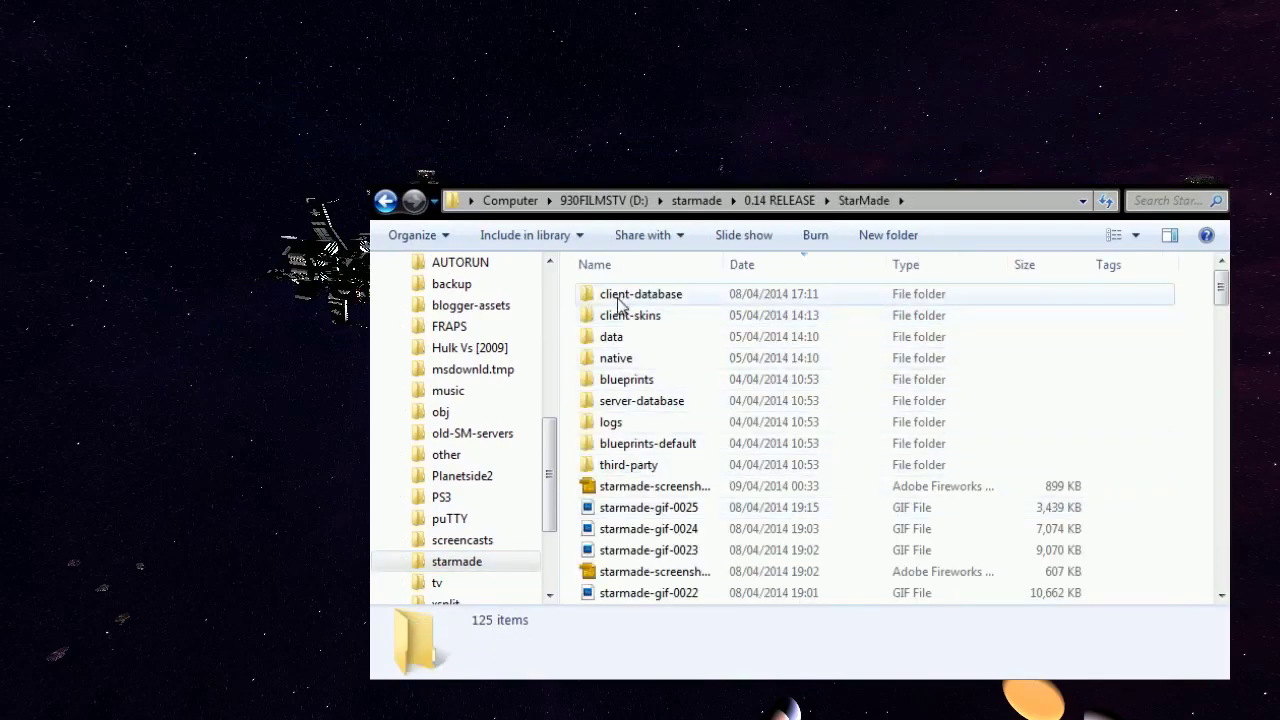
double_click(589, 340)
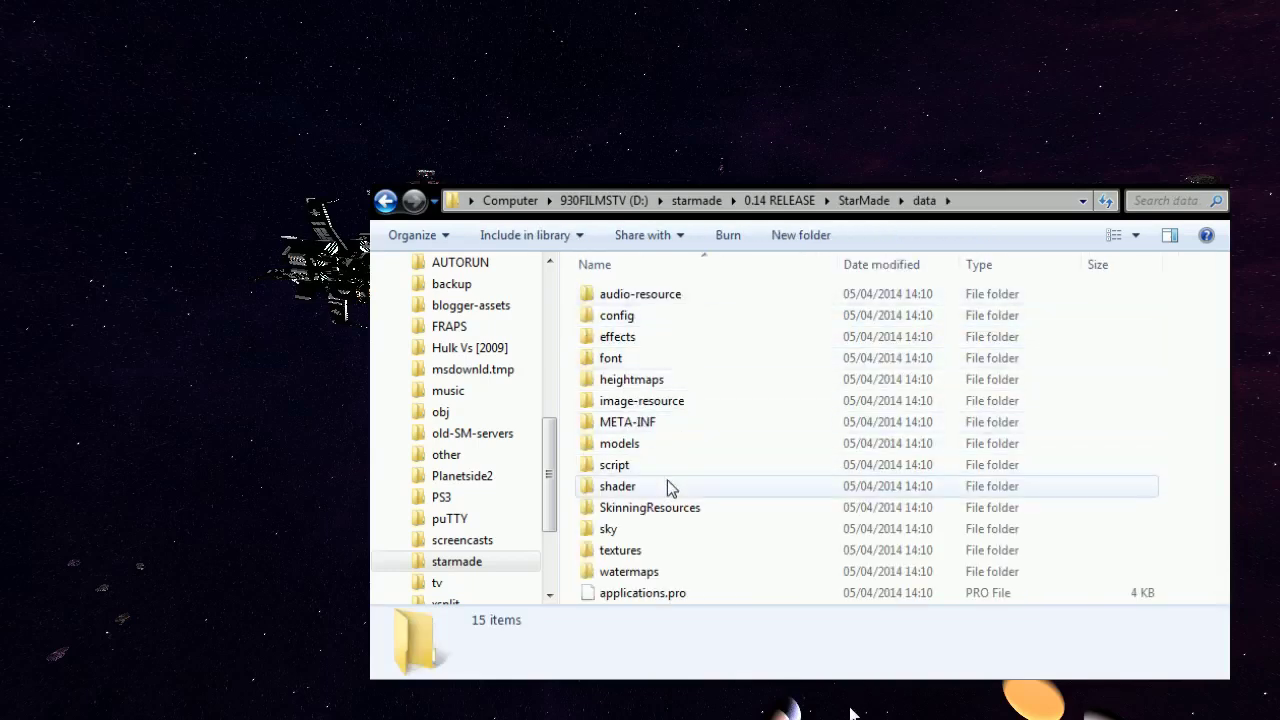
double_click(662, 510)
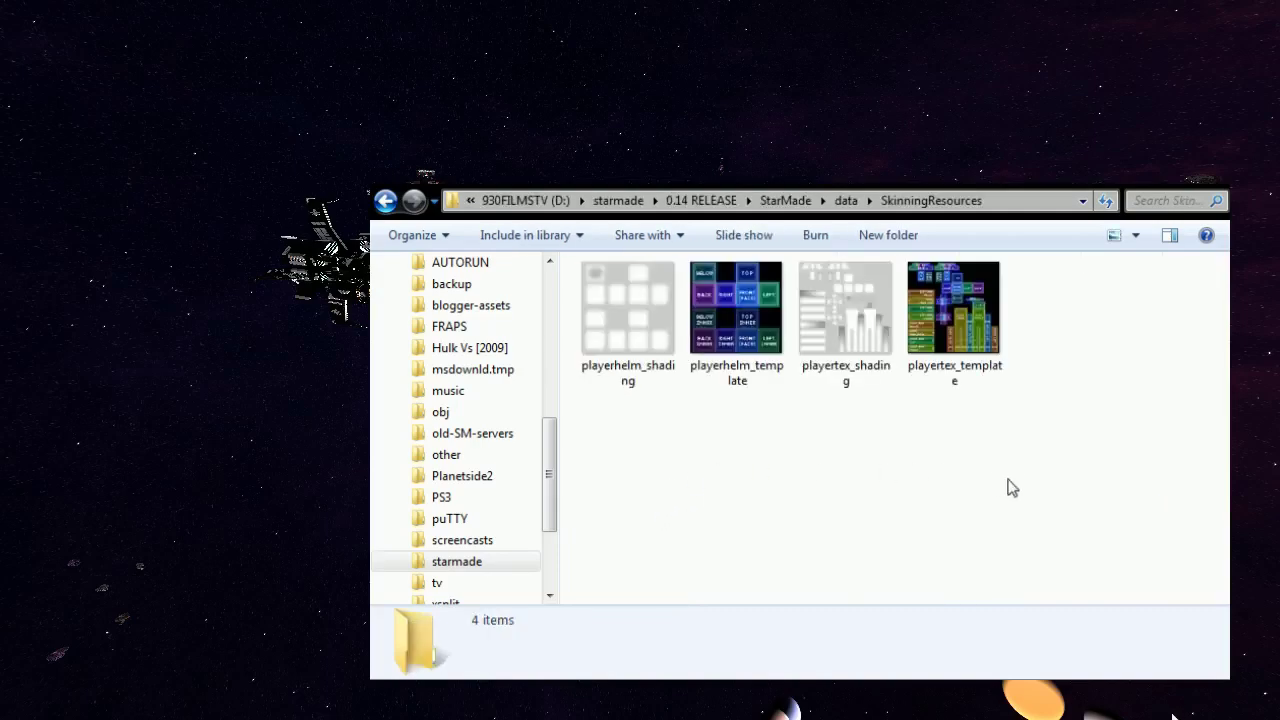
Select the four skinning template images, then return to the 0.14 RELEASE folder.
left_click_drag(1007, 479, 620, 300)
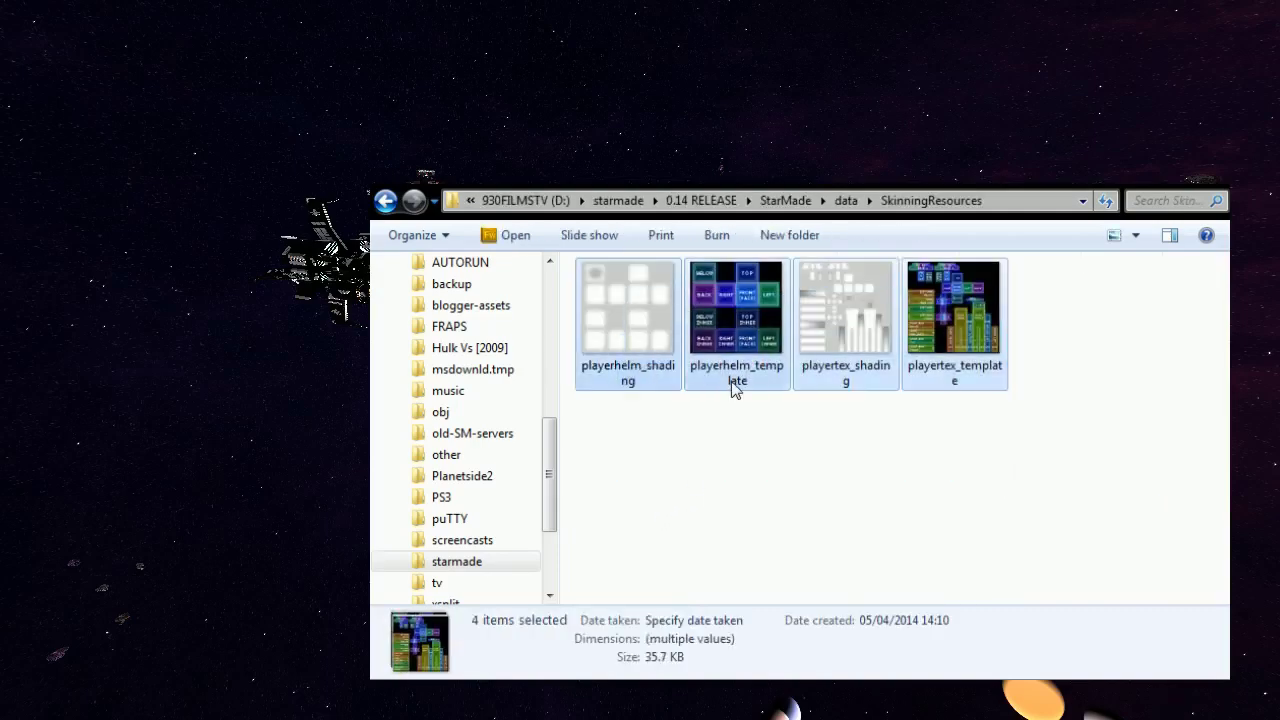
left_click(714, 430)
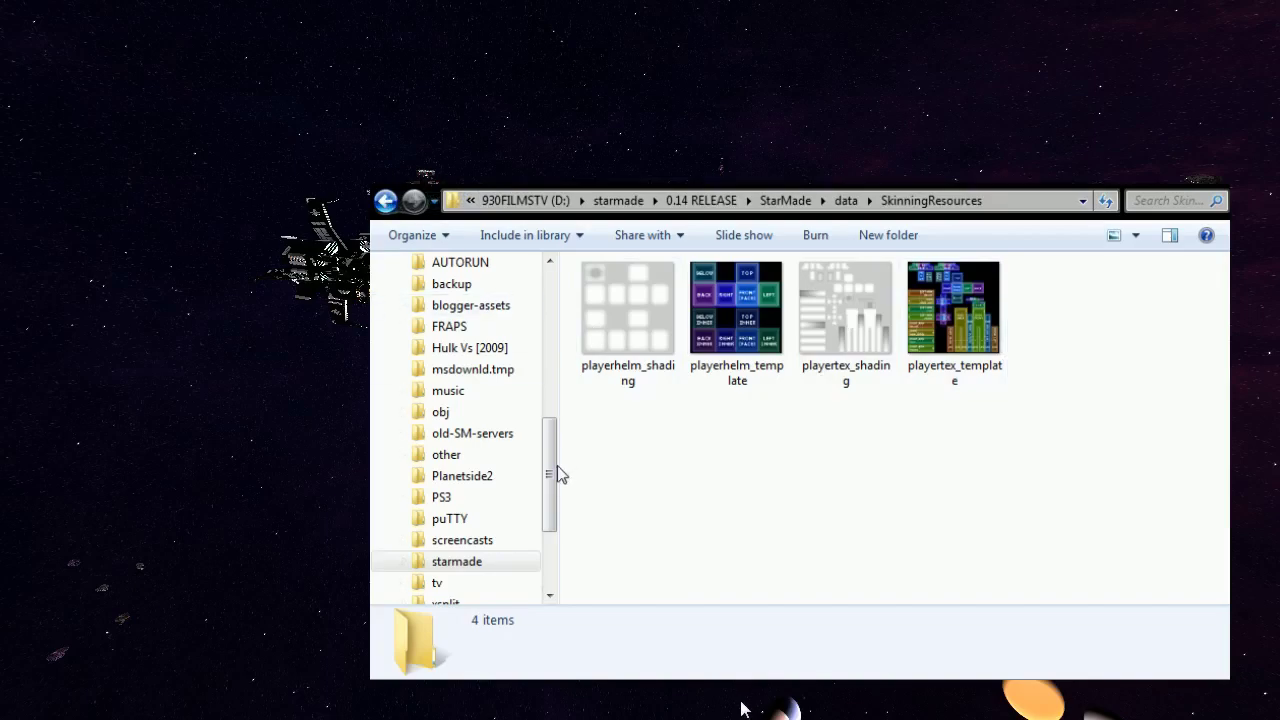
left_click(701, 200)
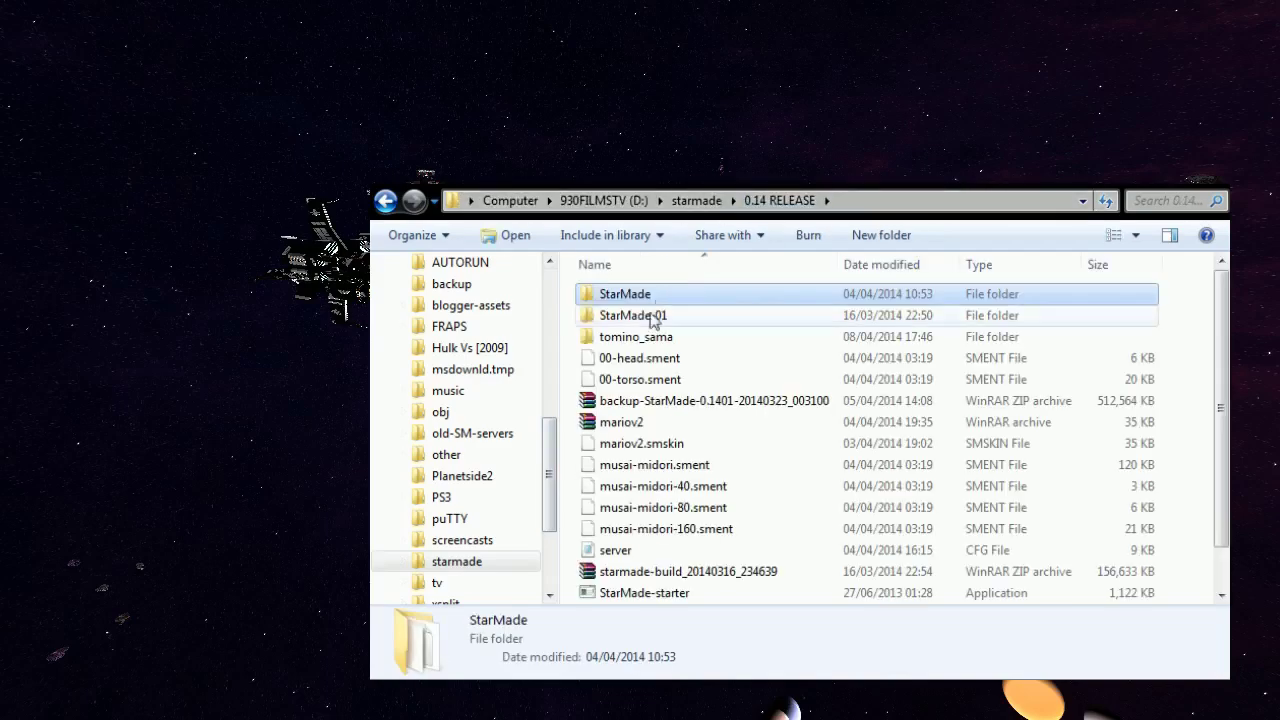
Paste the four skinning images into the tomino_sama\template folder.
double_click(590, 338)
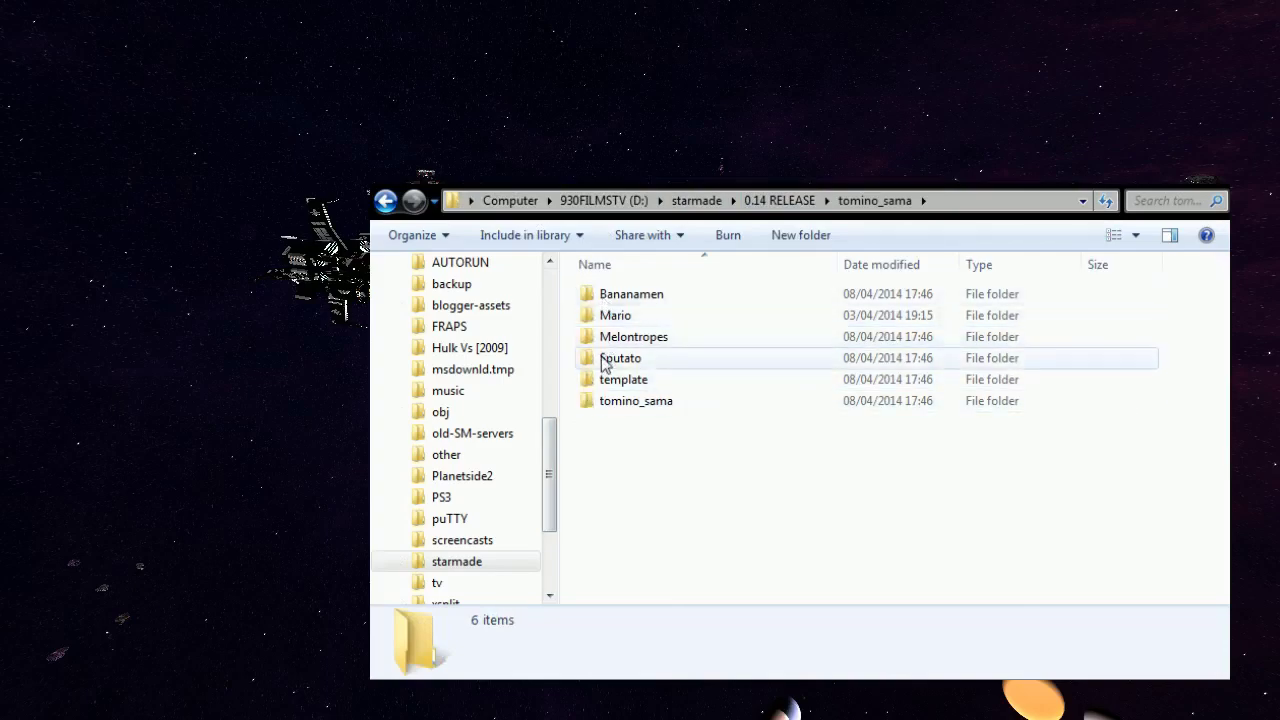
double_click(594, 379)
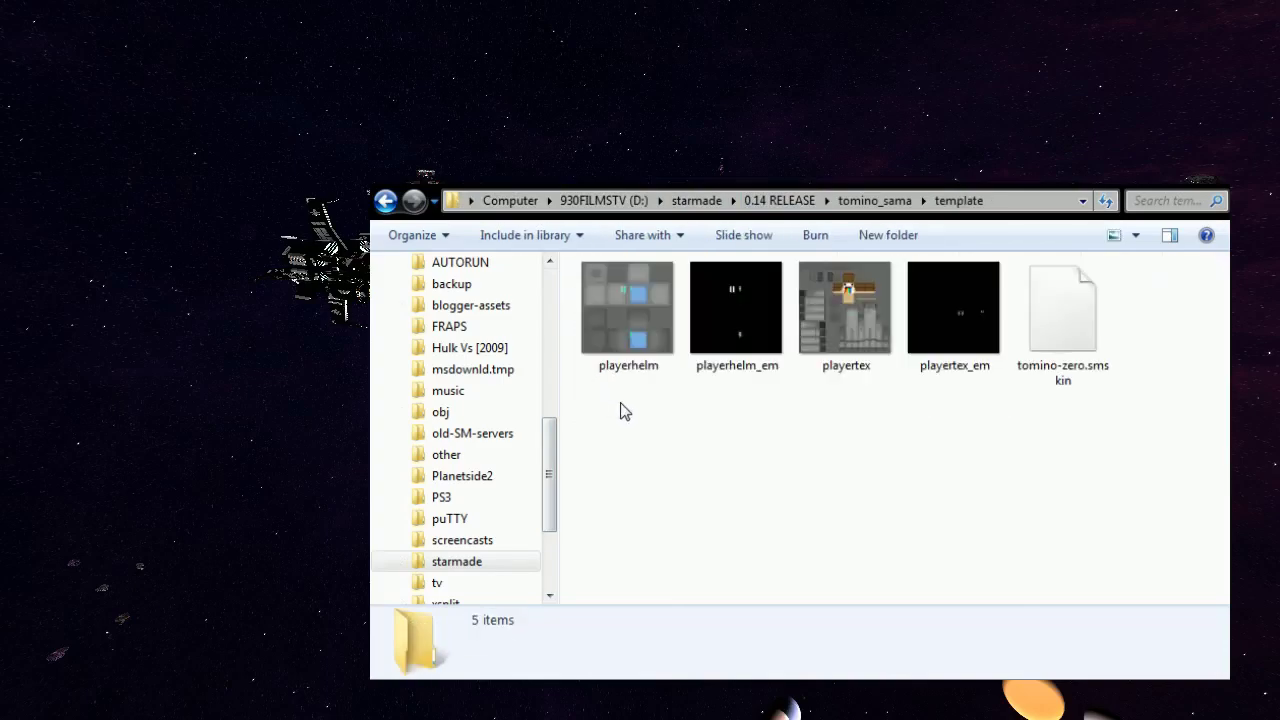
key("ctrl+v")
left_click(1030, 408)
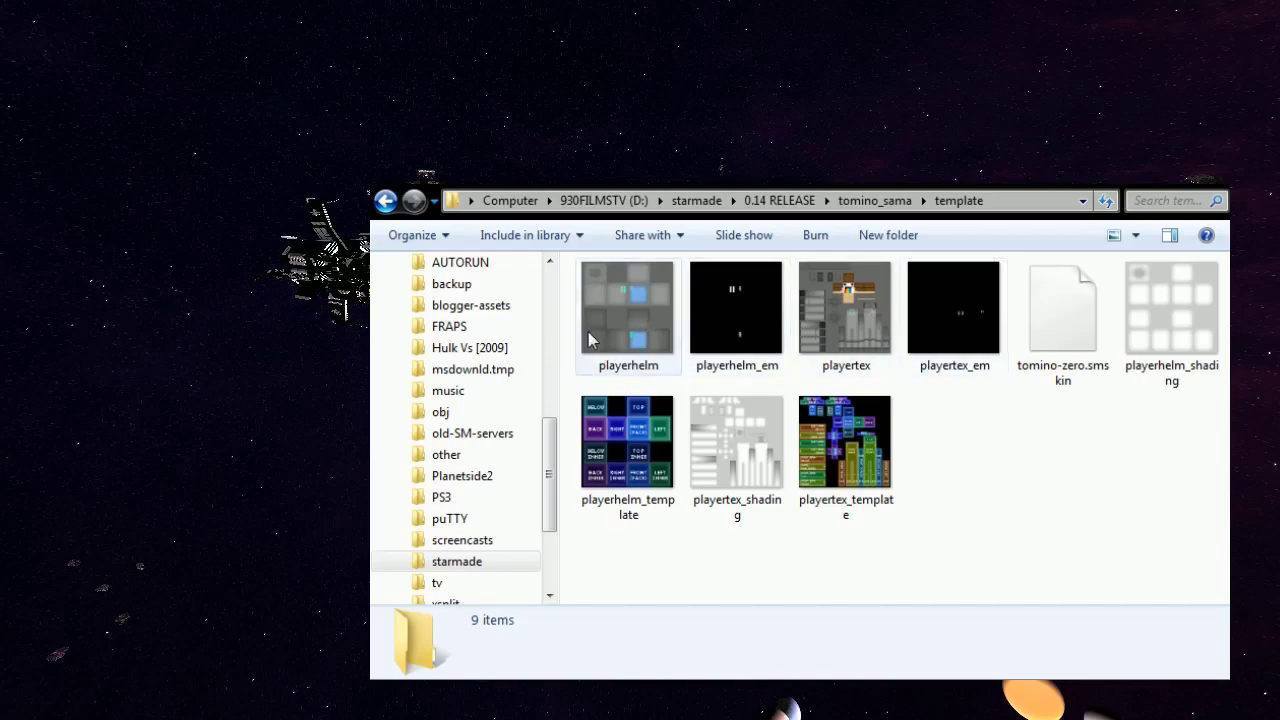
Check details of playerhelm, playerhelm_em, playertex, playertex_em and playertex_template.
left_click(623, 316)
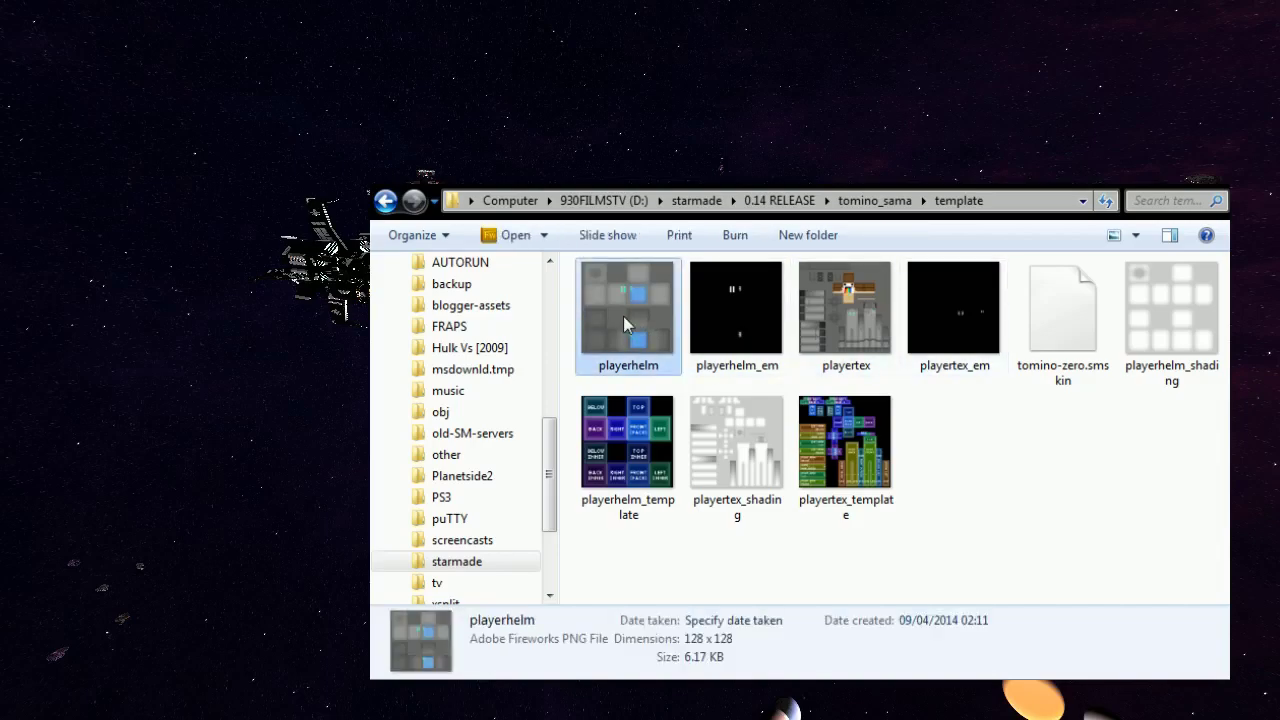
left_click(738, 326)
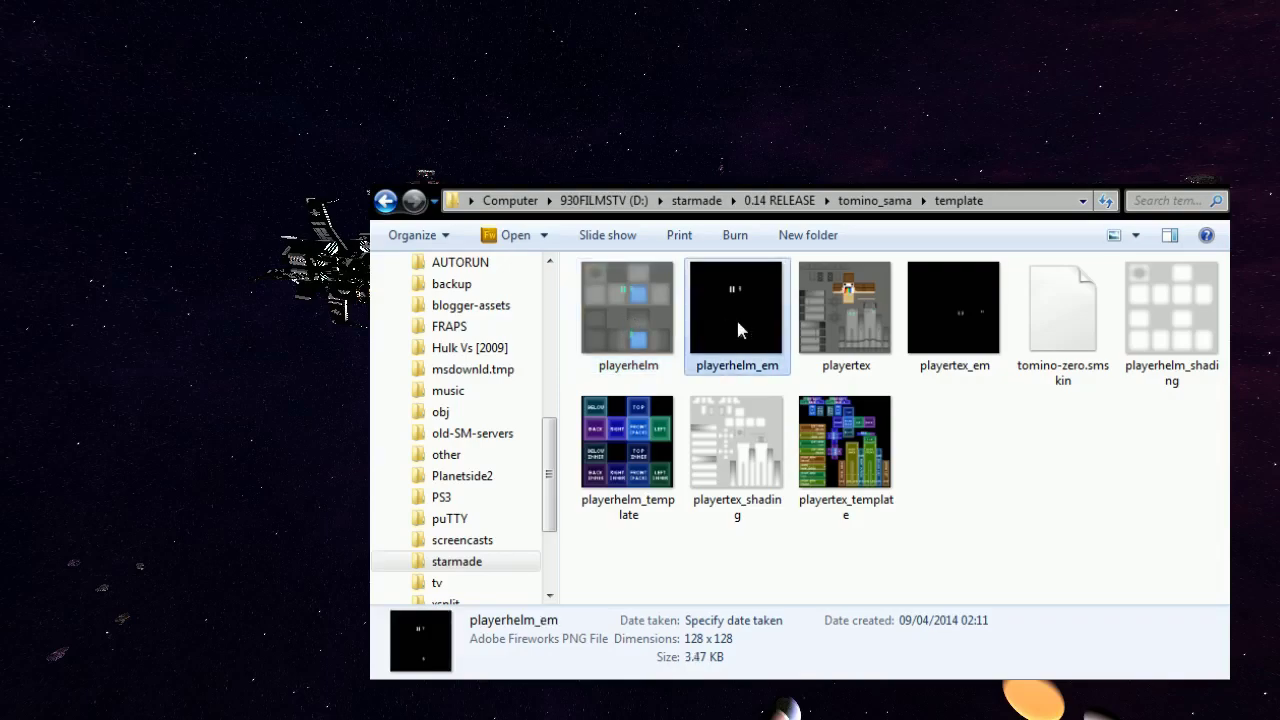
left_click(835, 336)
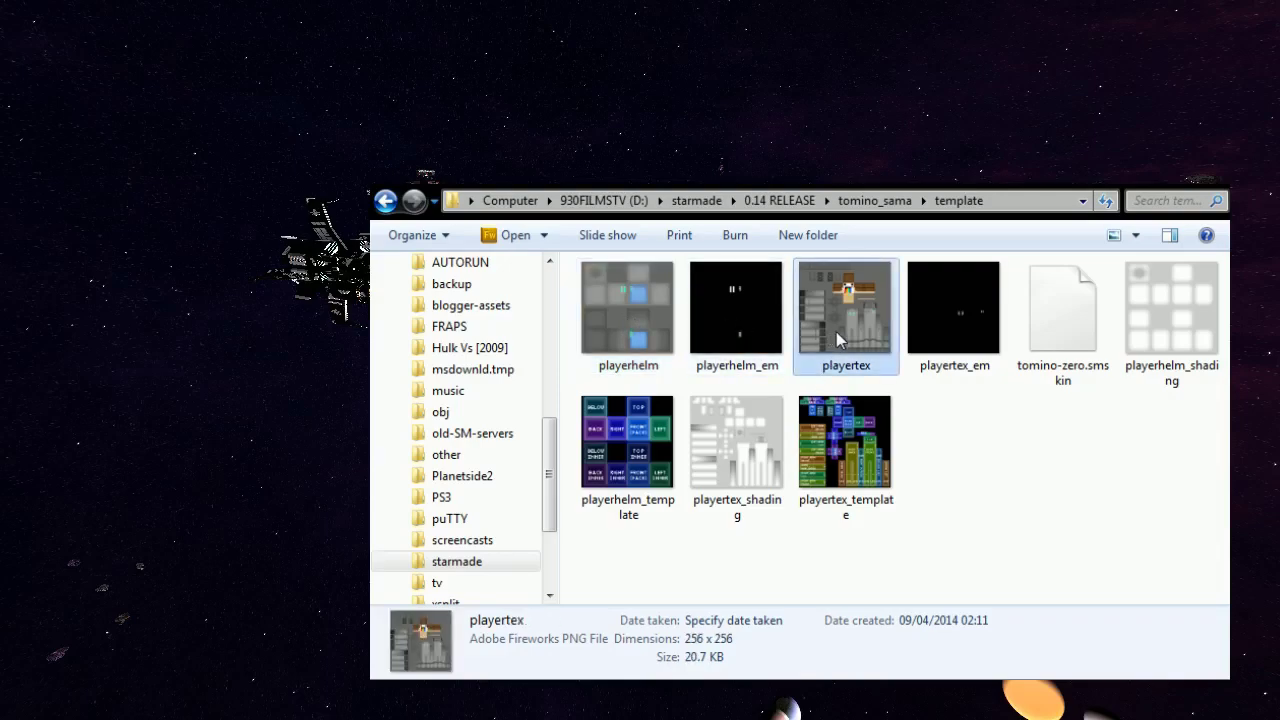
left_click(979, 329)
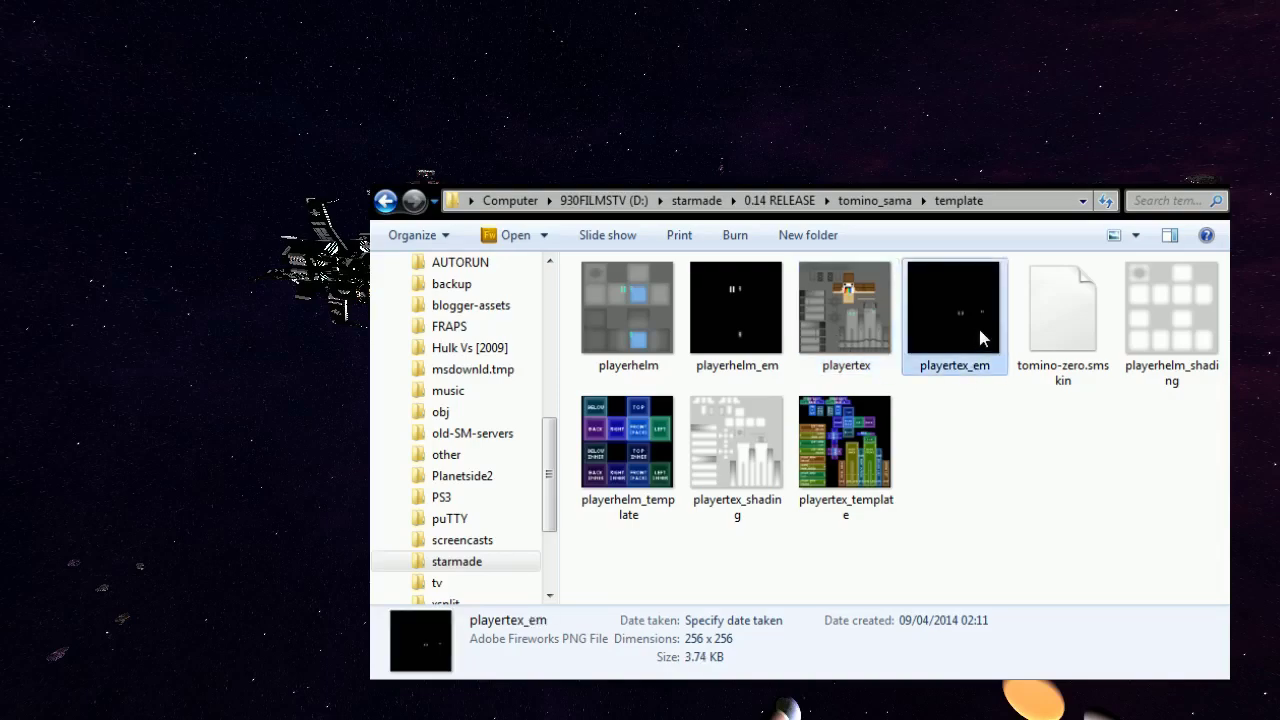
left_click(818, 466)
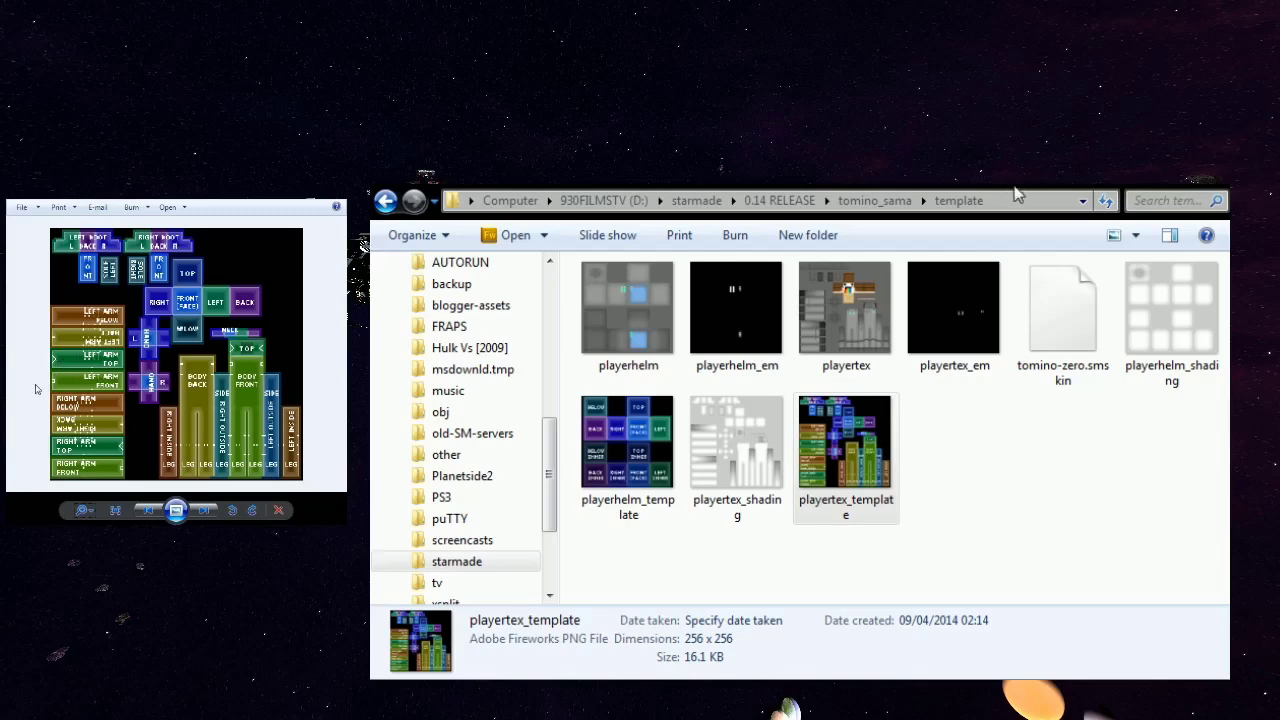
Advance to the playerhelm texture and zoom in and out on it.
left_click(202, 511)
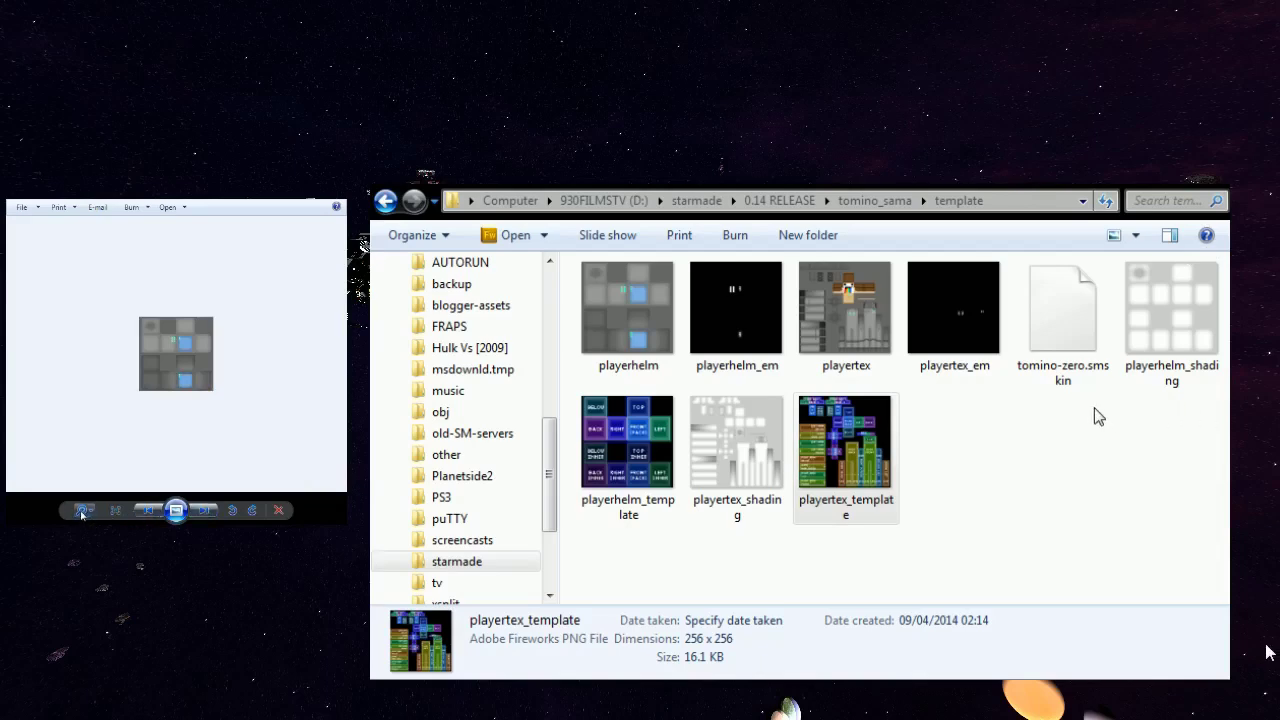
scroll(78, 500, "up", 3)
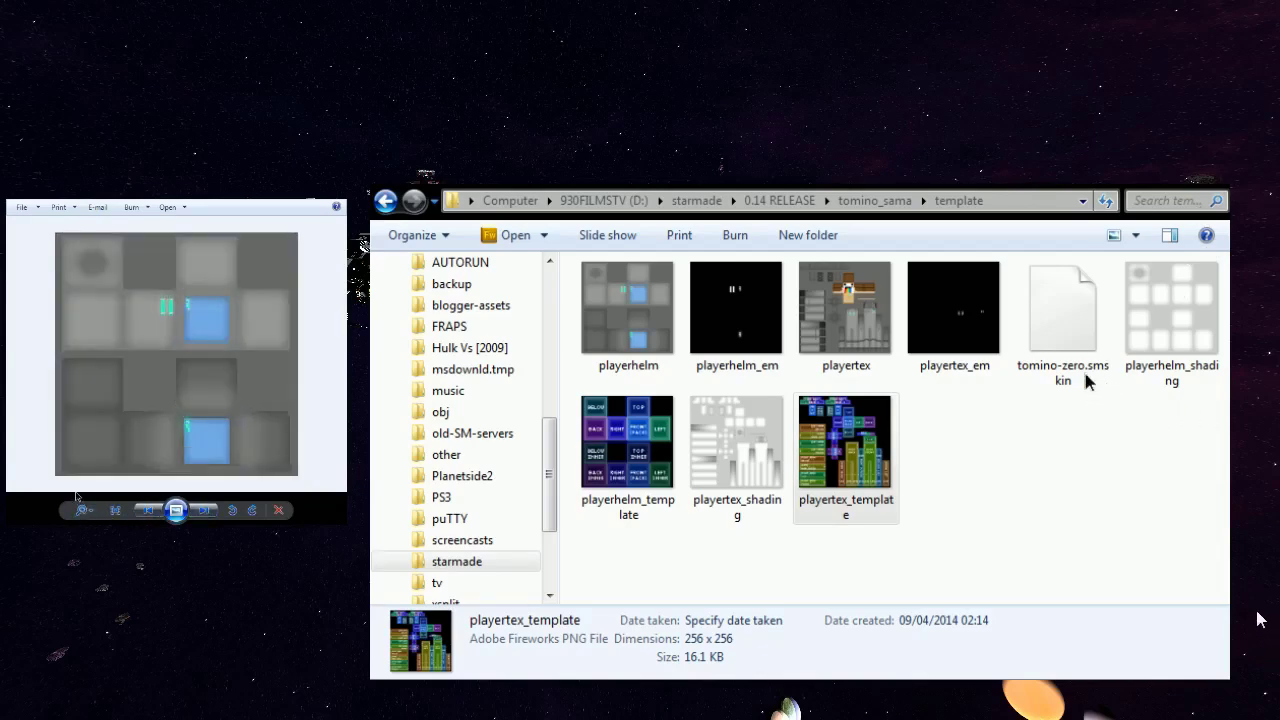
scroll(177, 463, "down", 1)
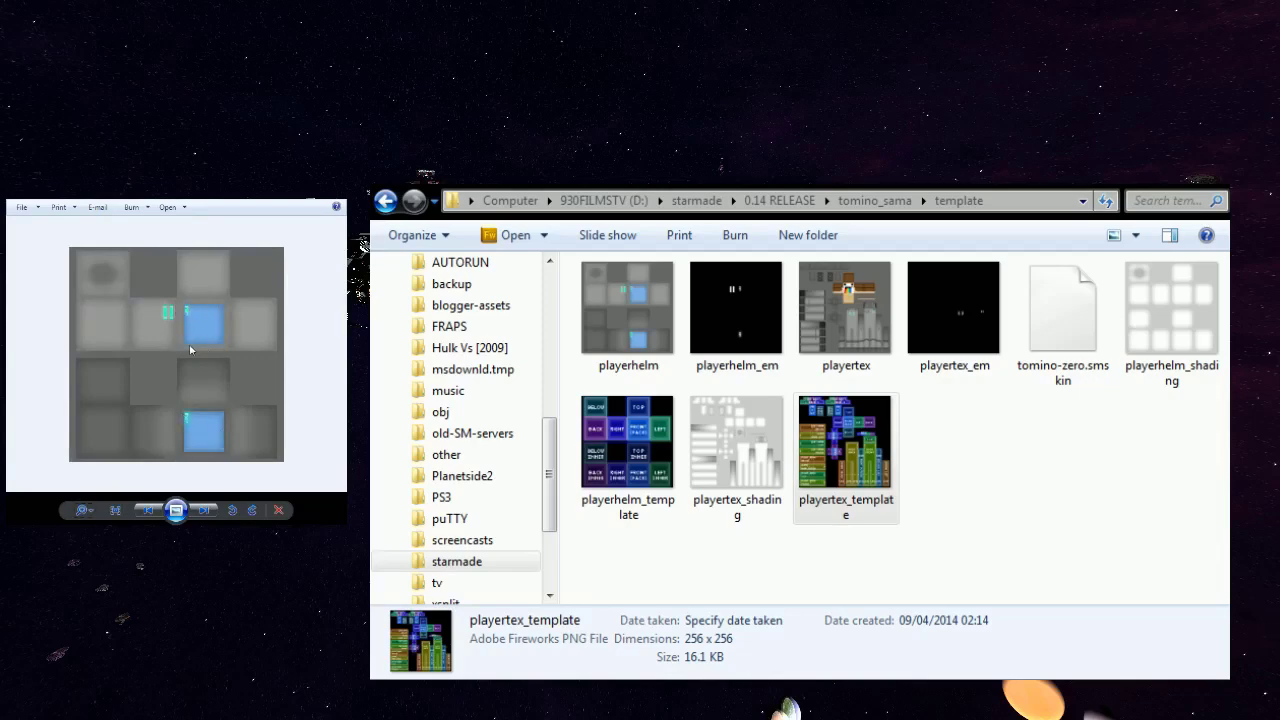
Advance to playerhelm_em and enlarge the black emissive image.
left_click(204, 510)
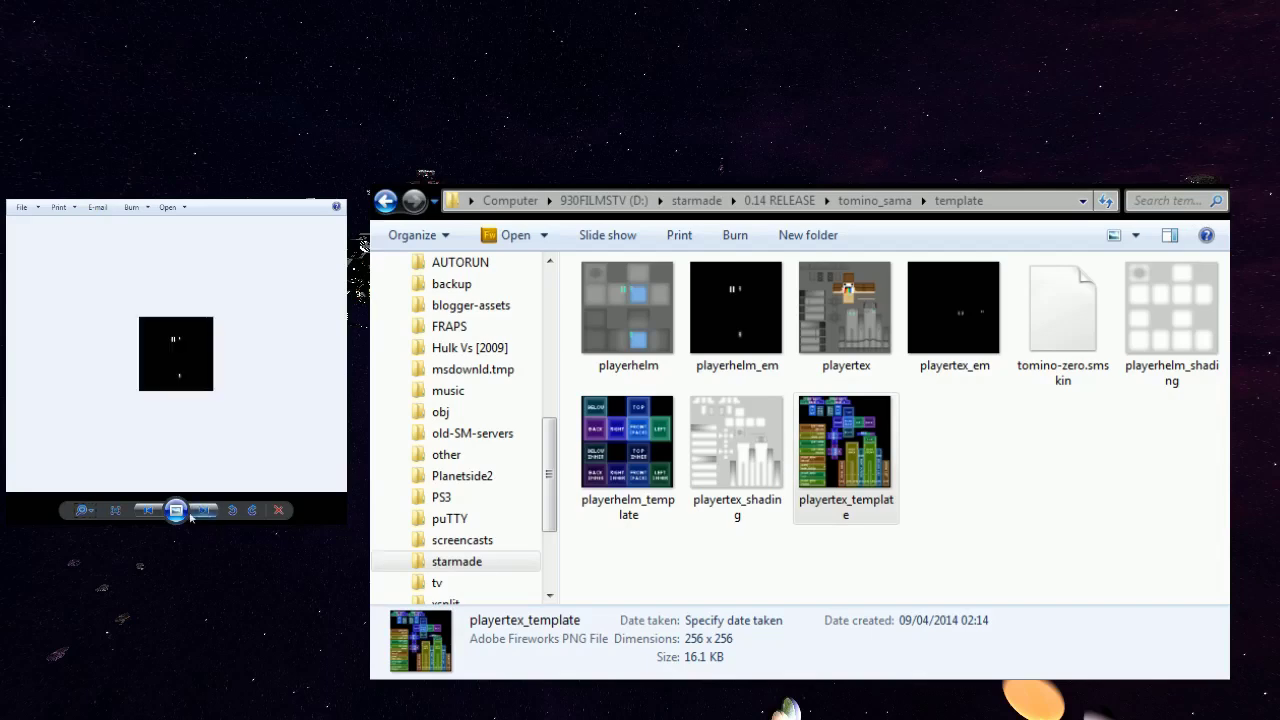
left_click(83, 504)
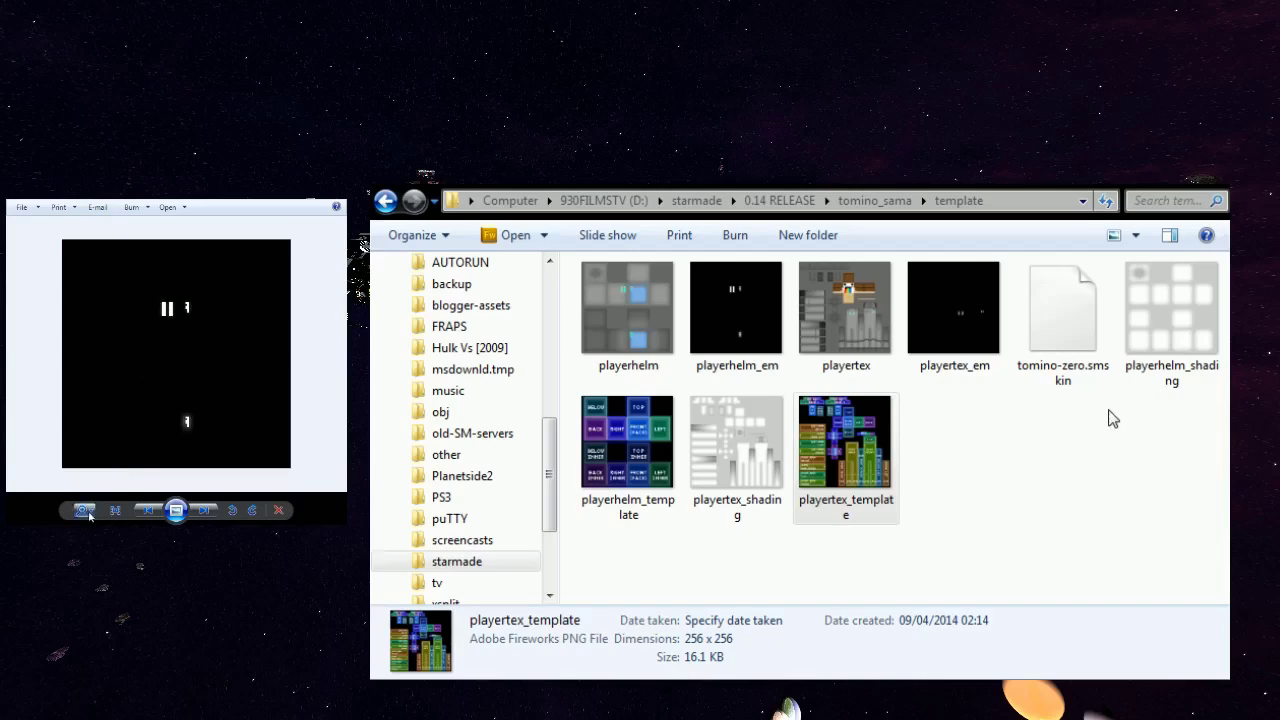
scroll(88, 517, "down", 1)
scroll(88, 517, "down", 1)
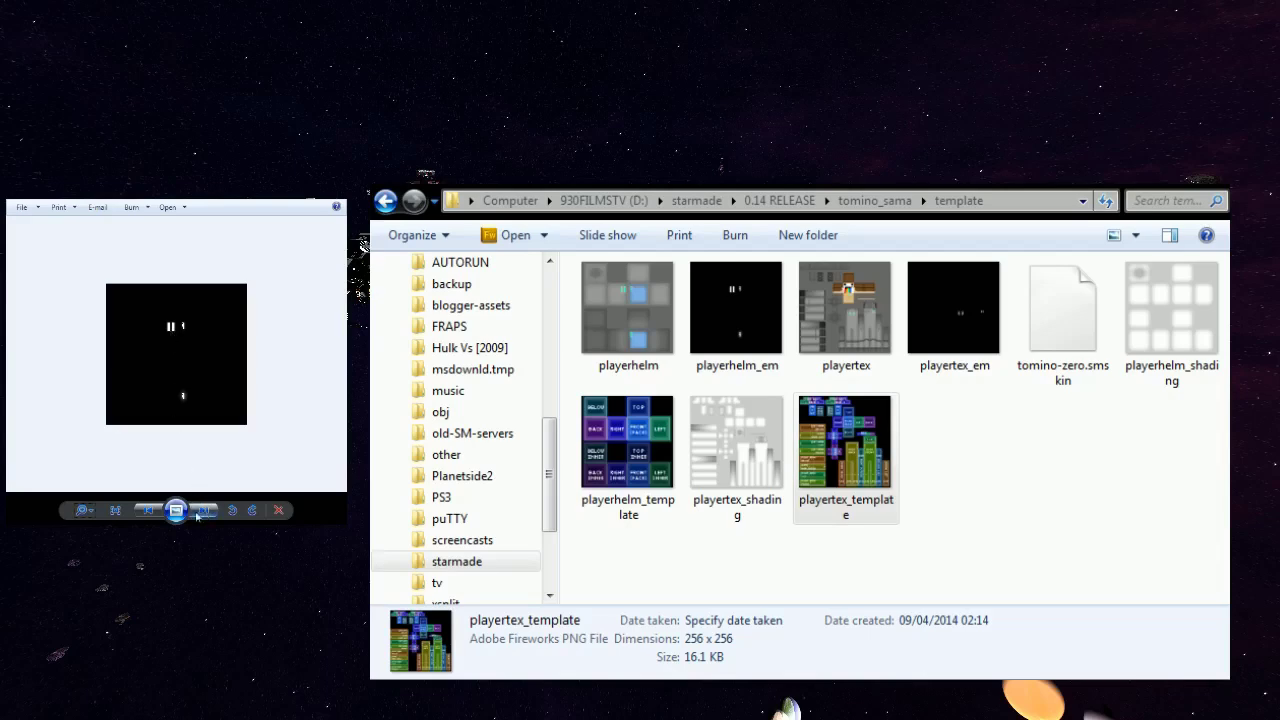
scroll(88, 510, "up", 3)
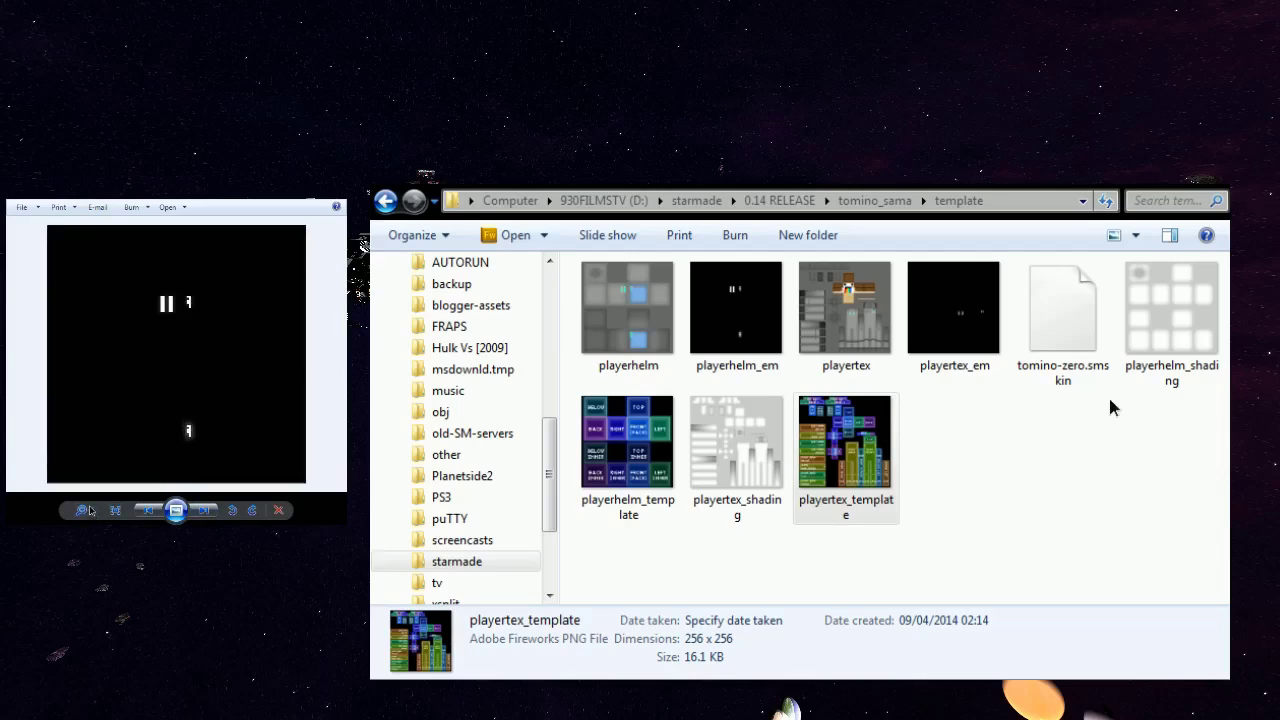
Show the playertex skin texture, zooming in and back out.
left_click(204, 510)
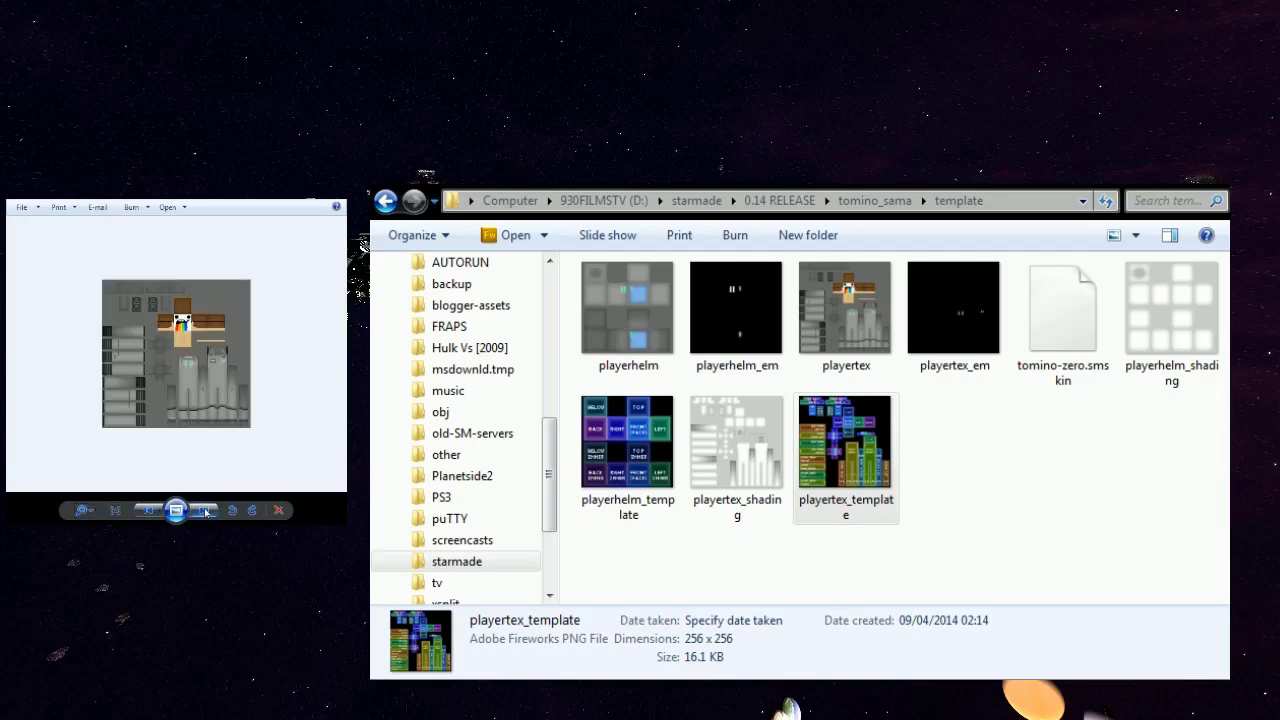
scroll(90, 510, "up", 2)
scroll(90, 507, "up", 3)
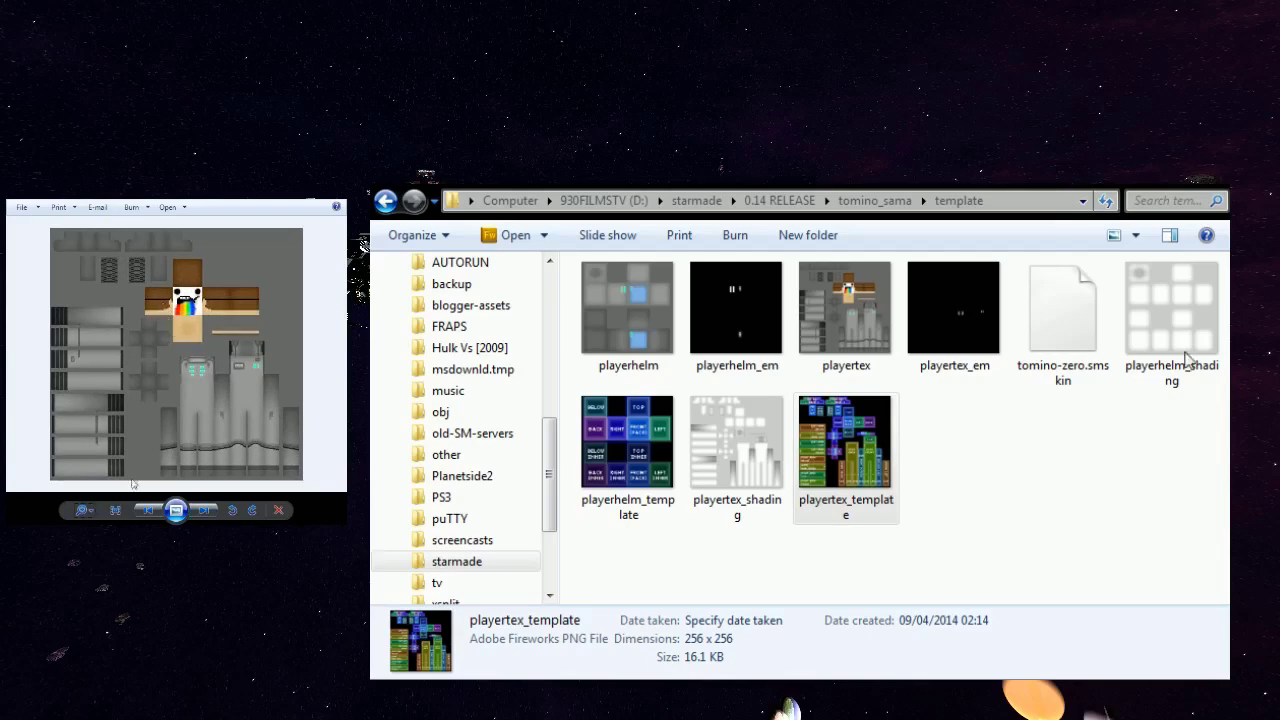
scroll(89, 519, "down", 2)
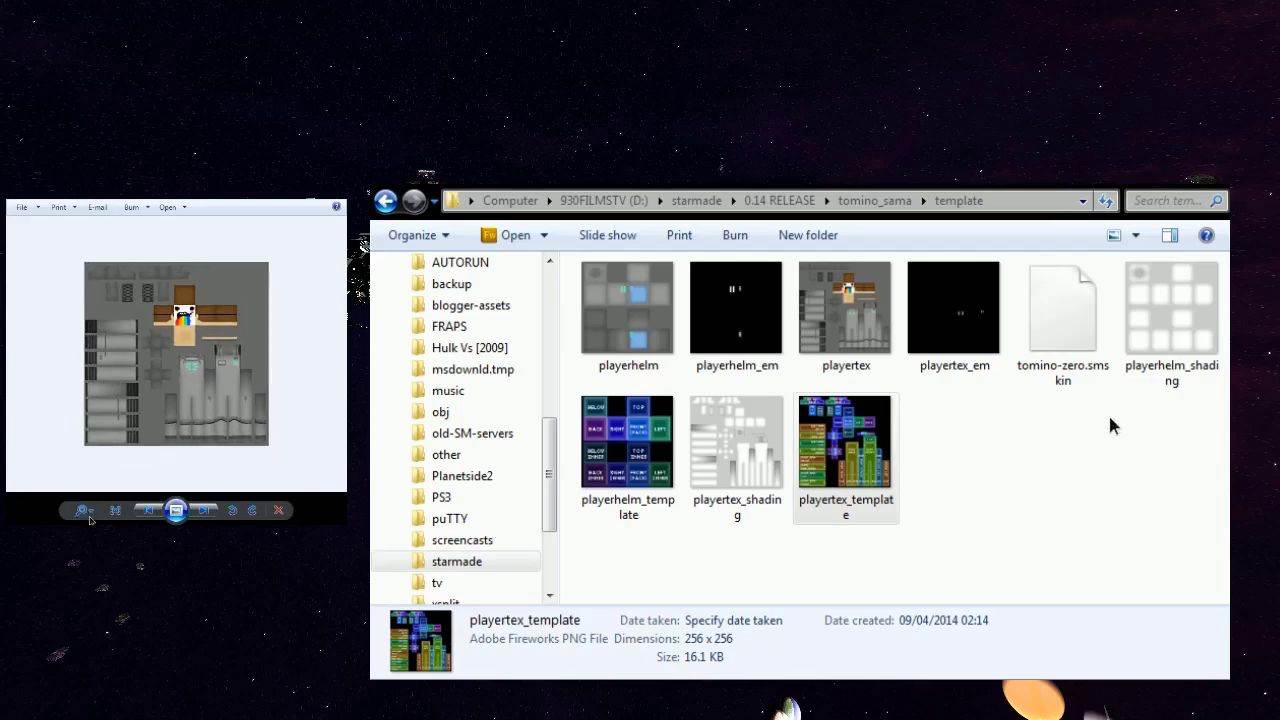
Advance past the playertex_em emissive map to playerhelm_shading.
left_click(202, 511)
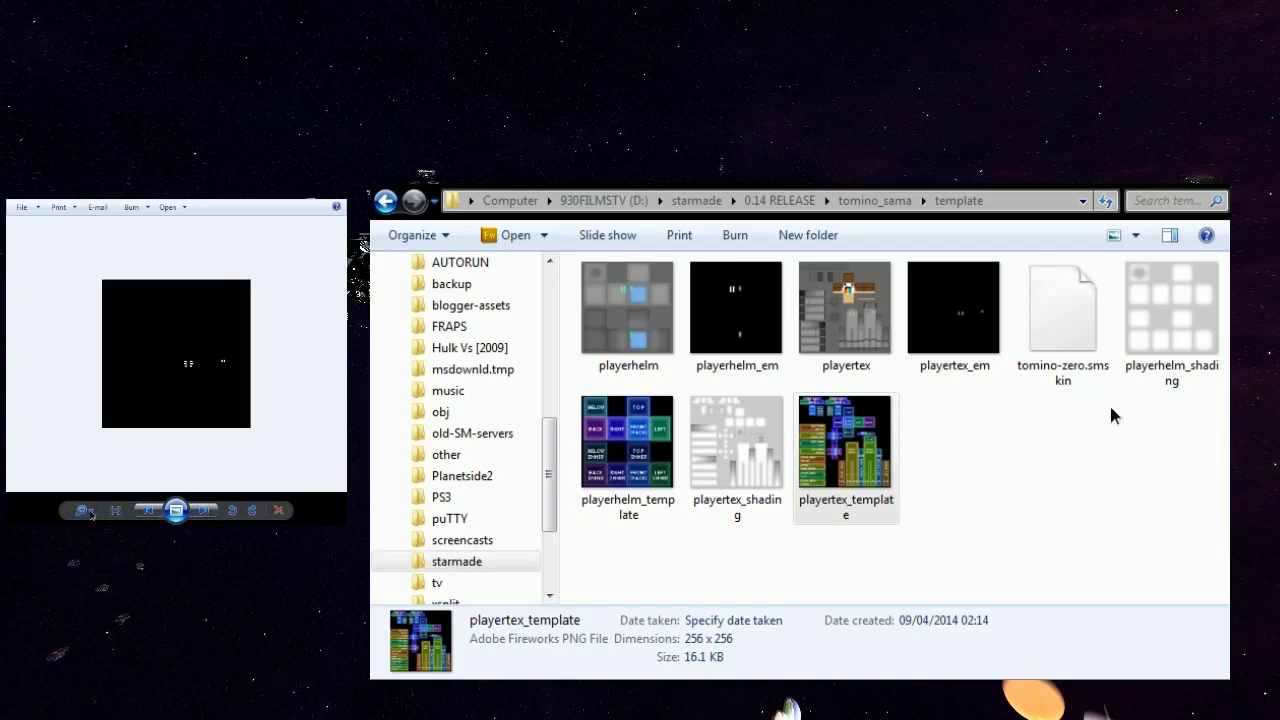
scroll(86, 508, "up", 2)
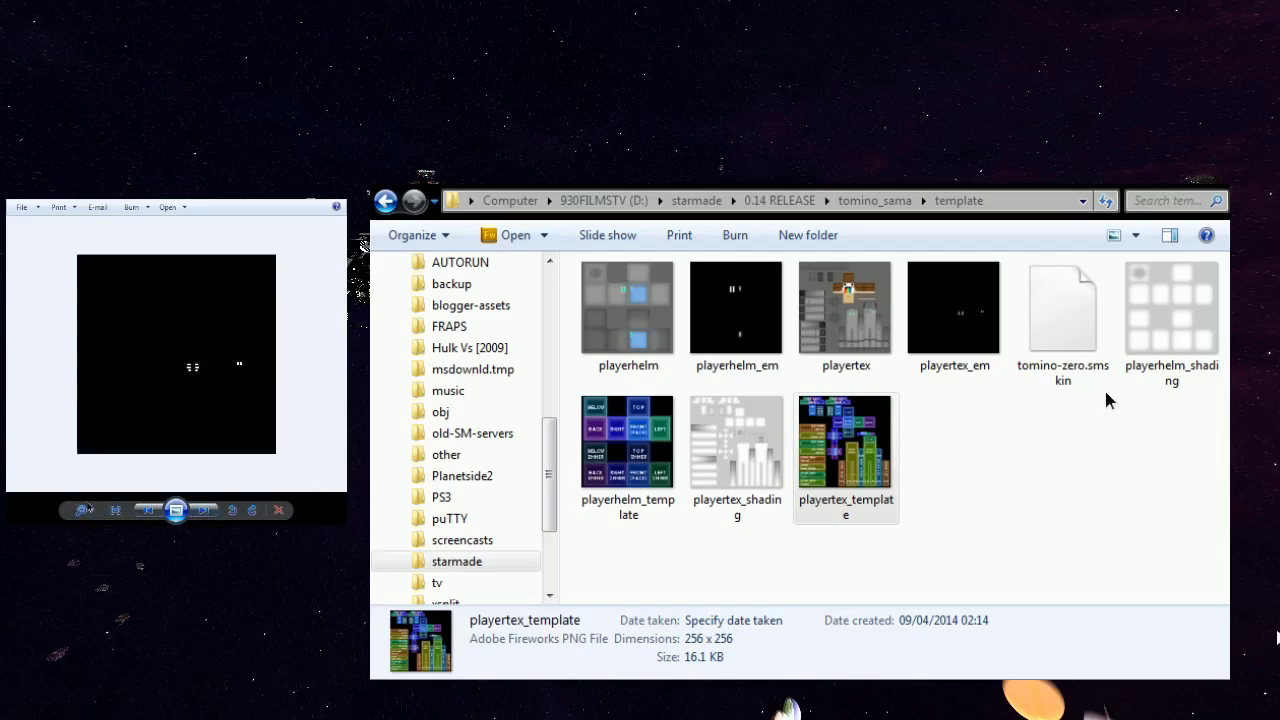
left_click(202, 511)
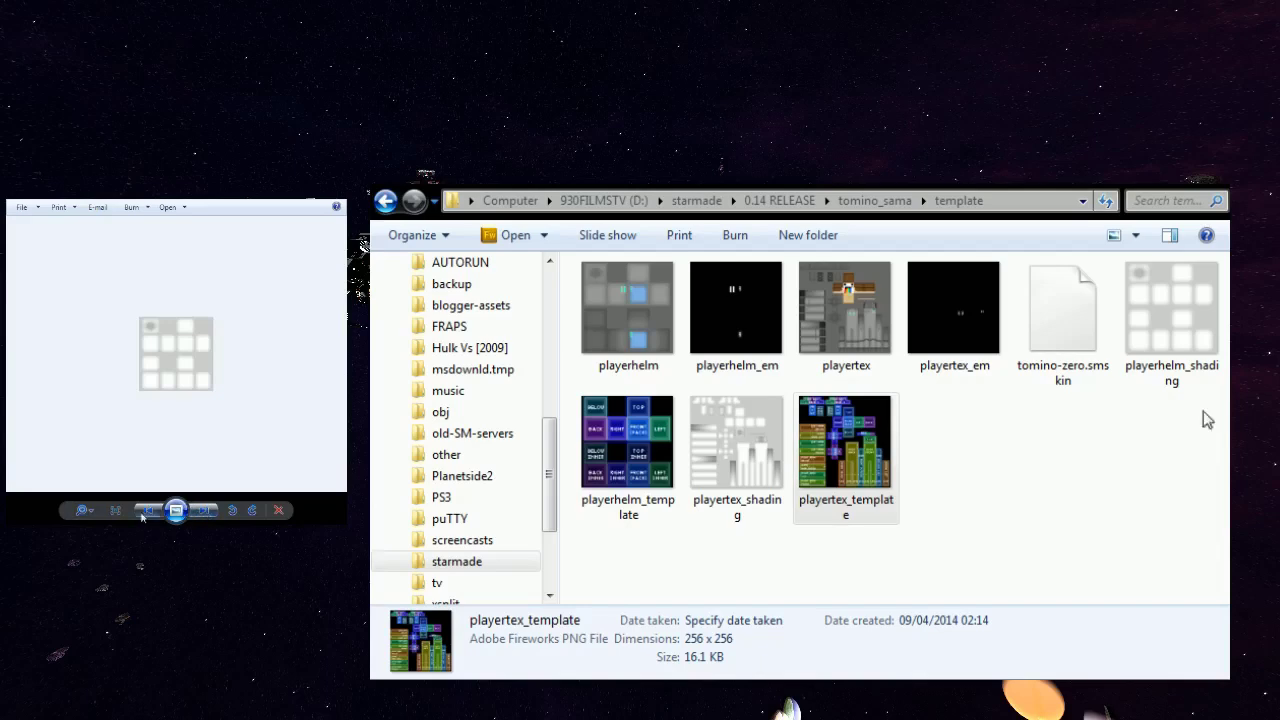
Zoom through playerhelm_shading, playerhelm_template and playertex_shading in turn.
scroll(86, 505, "up", 2)
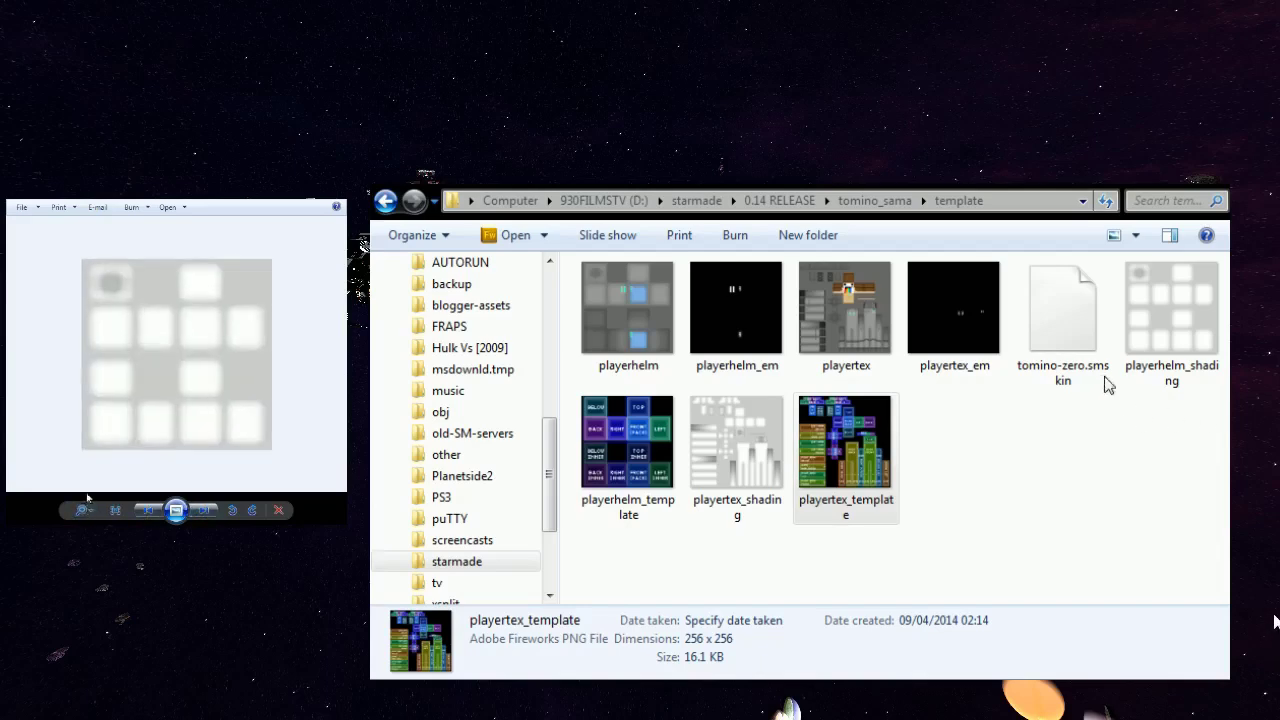
left_click(202, 511)
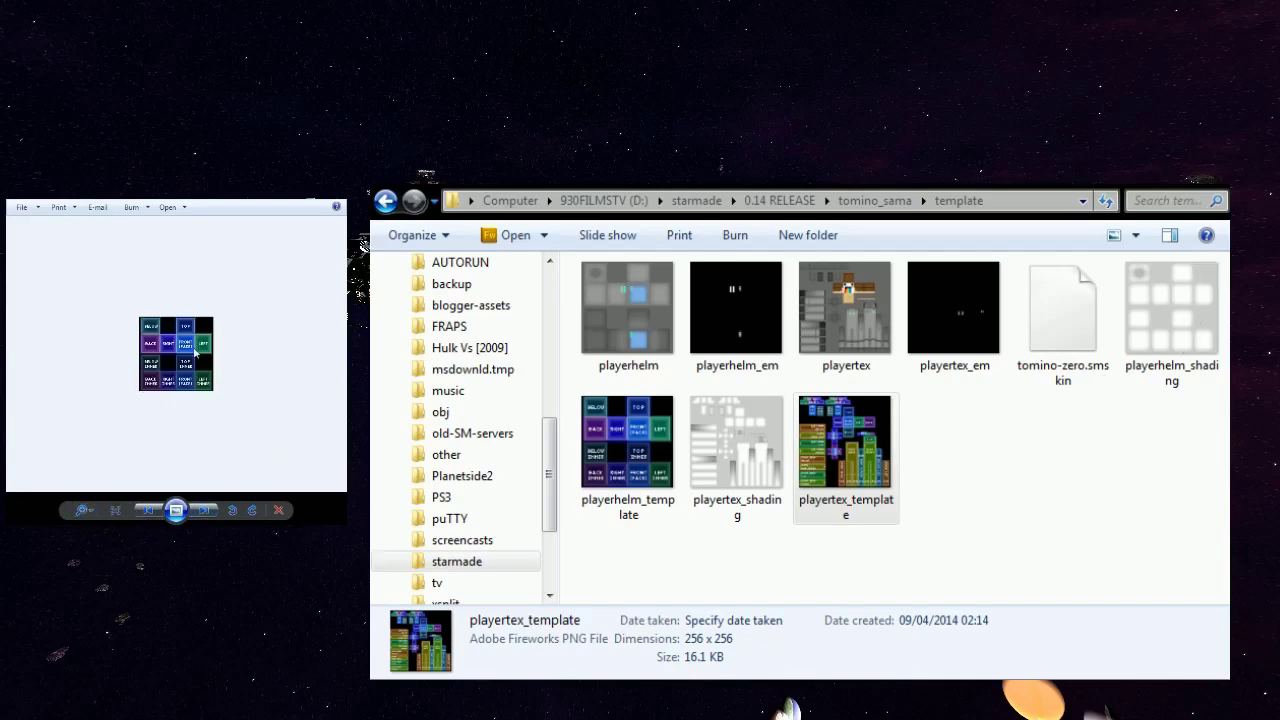
scroll(80, 504, "up", 2)
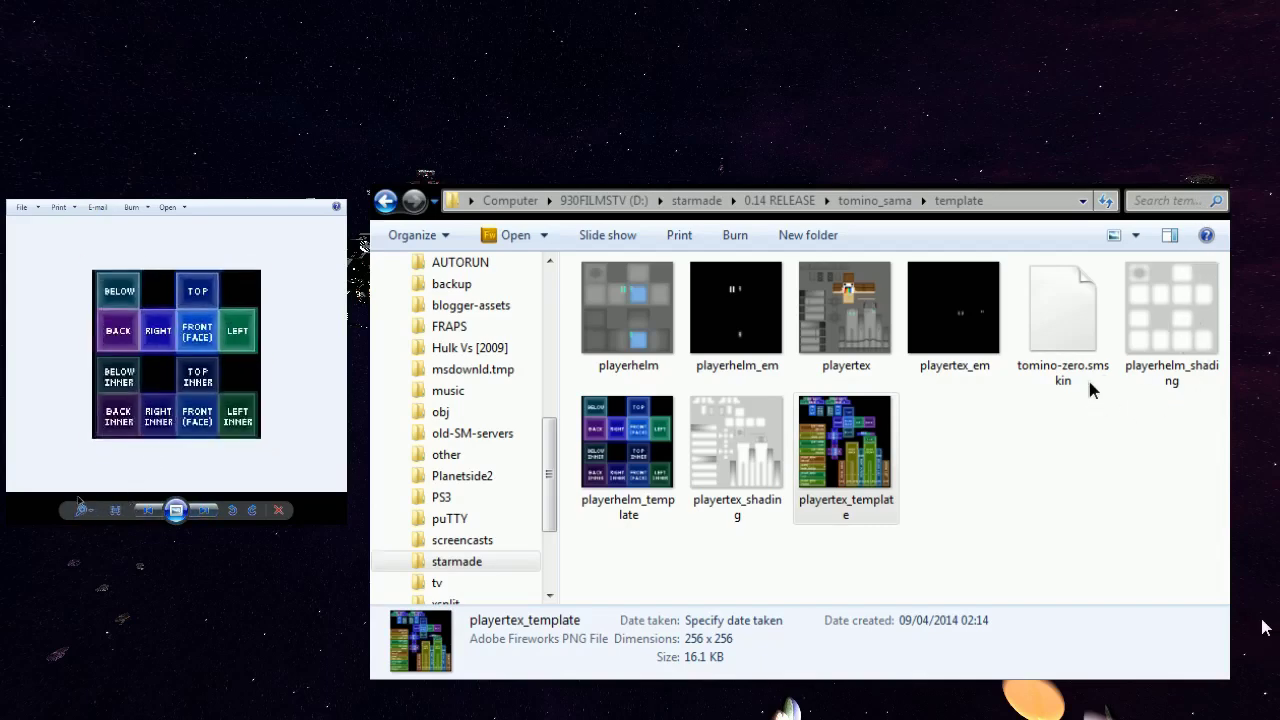
scroll(80, 504, "up", 1)
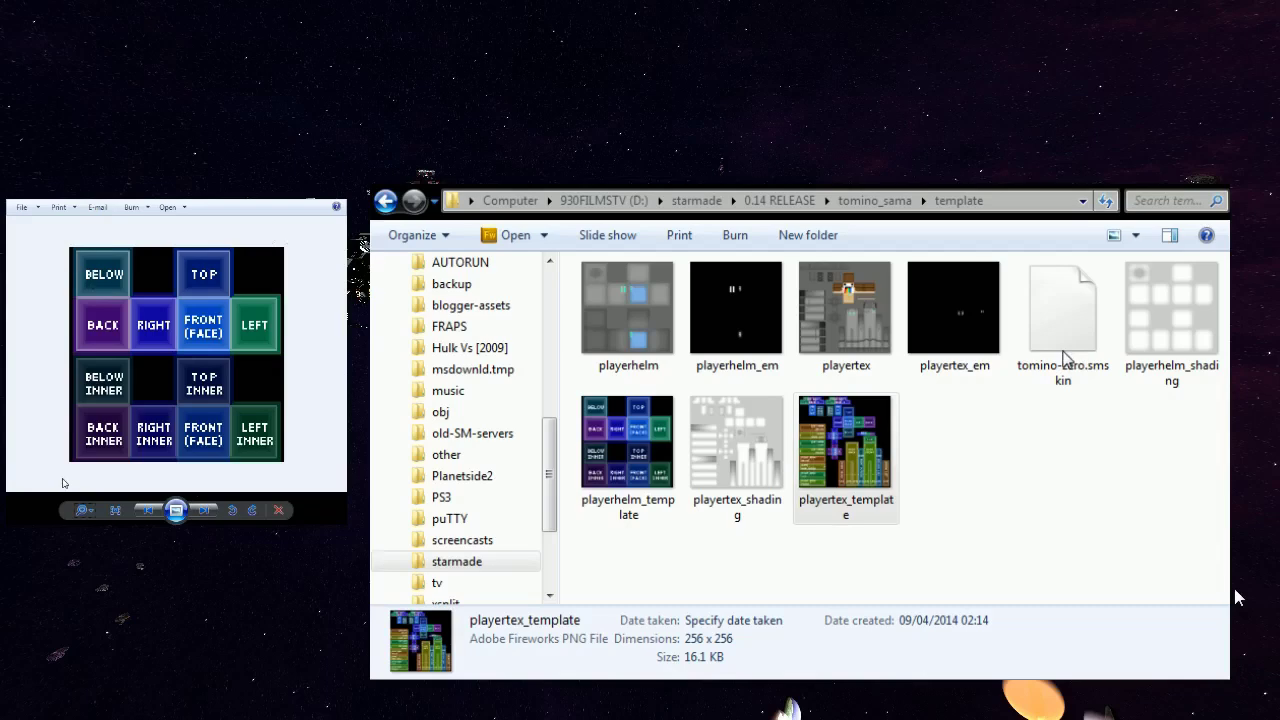
left_click(205, 510)
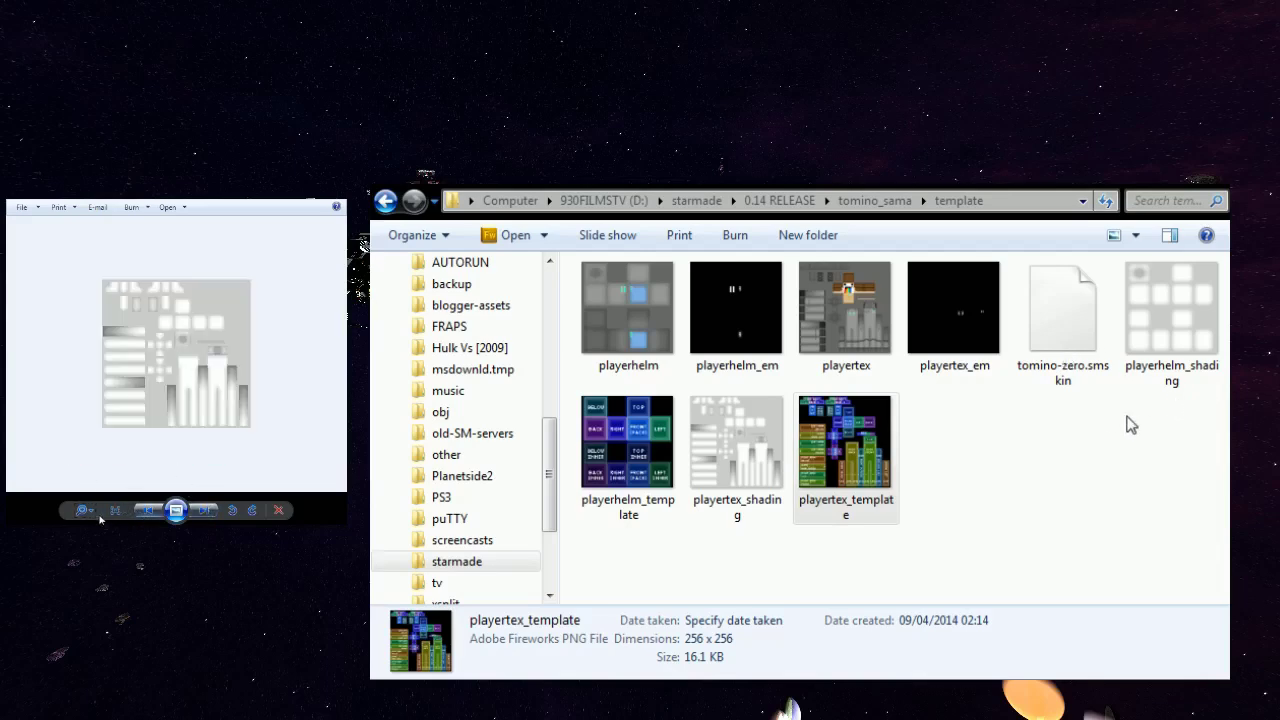
scroll(80, 510, "up", 1)
scroll(80, 508, "up", 2)
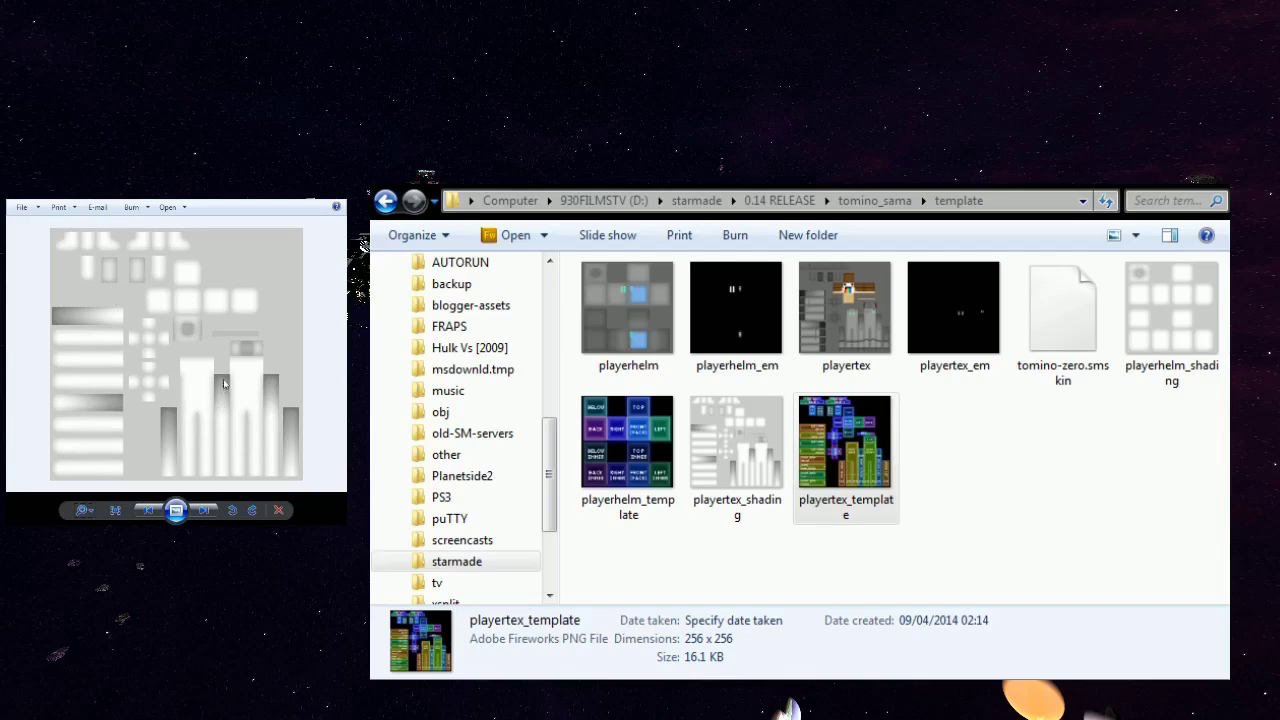
Show playertex_template fitted in the viewer, then deselect it in Explorer.
left_click(203, 511)
left_click(82, 510)
left_click(82, 507)
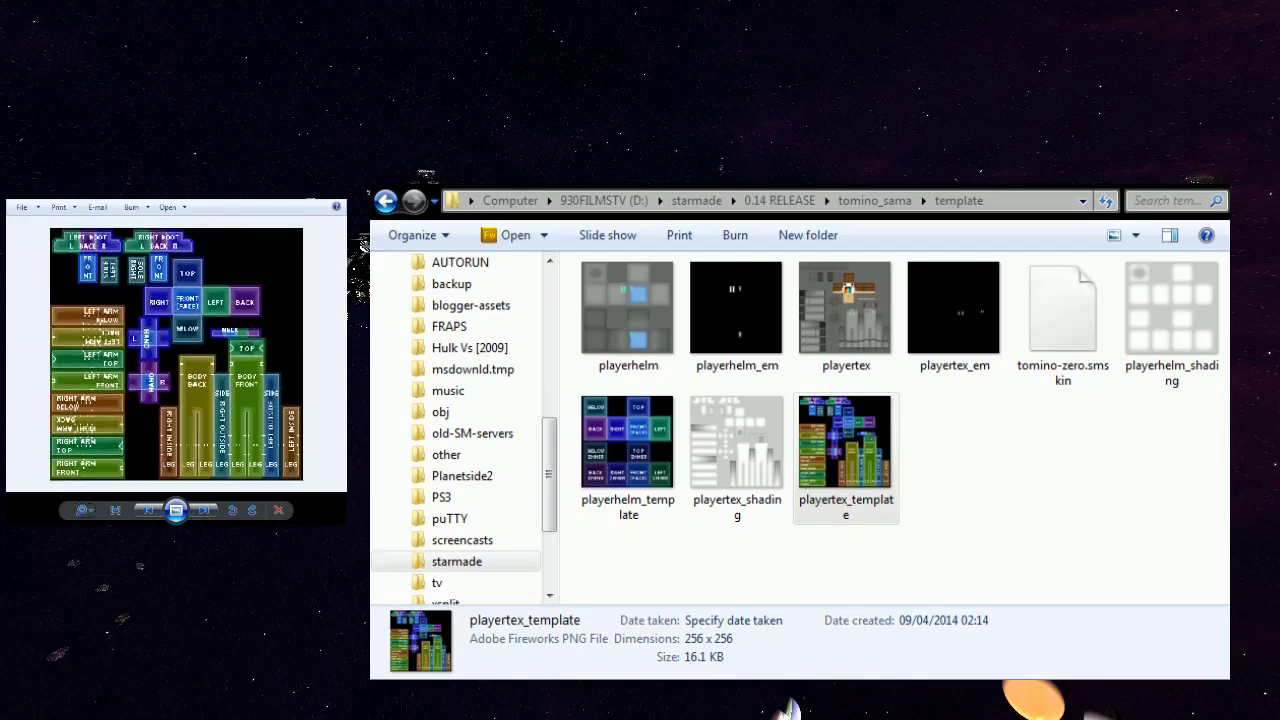
left_click(364, 246)
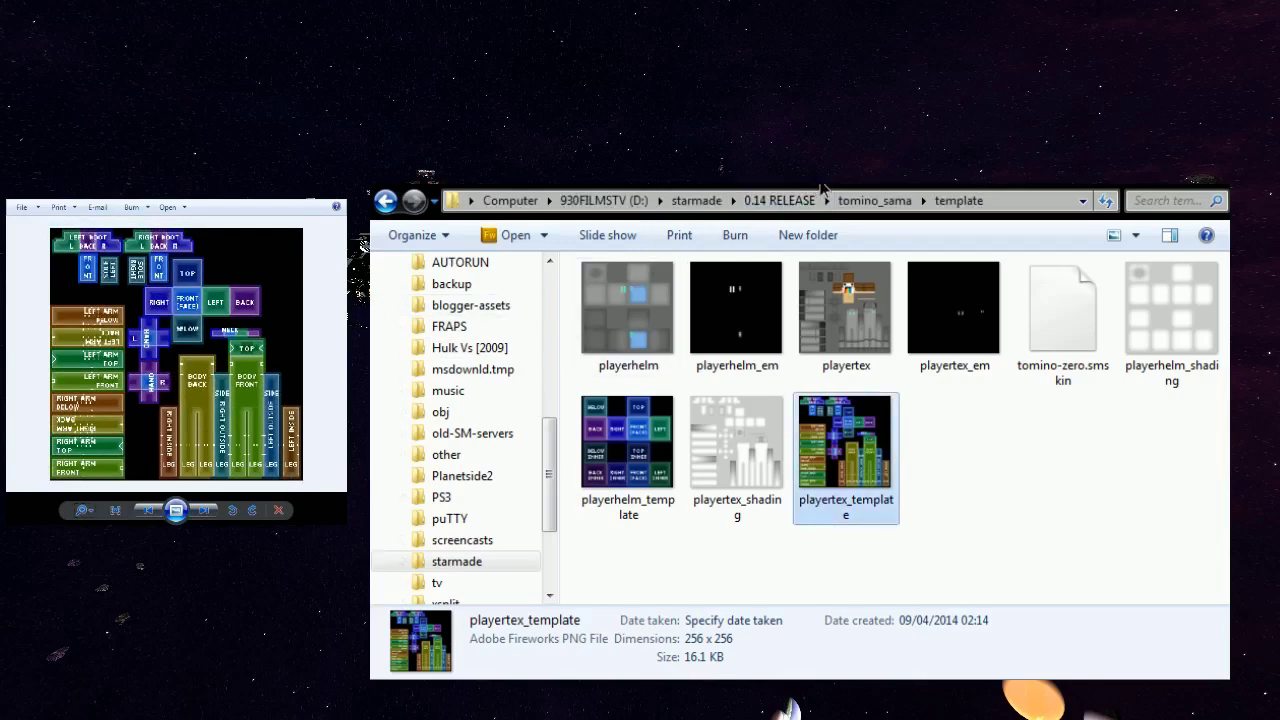
left_click(1005, 435)
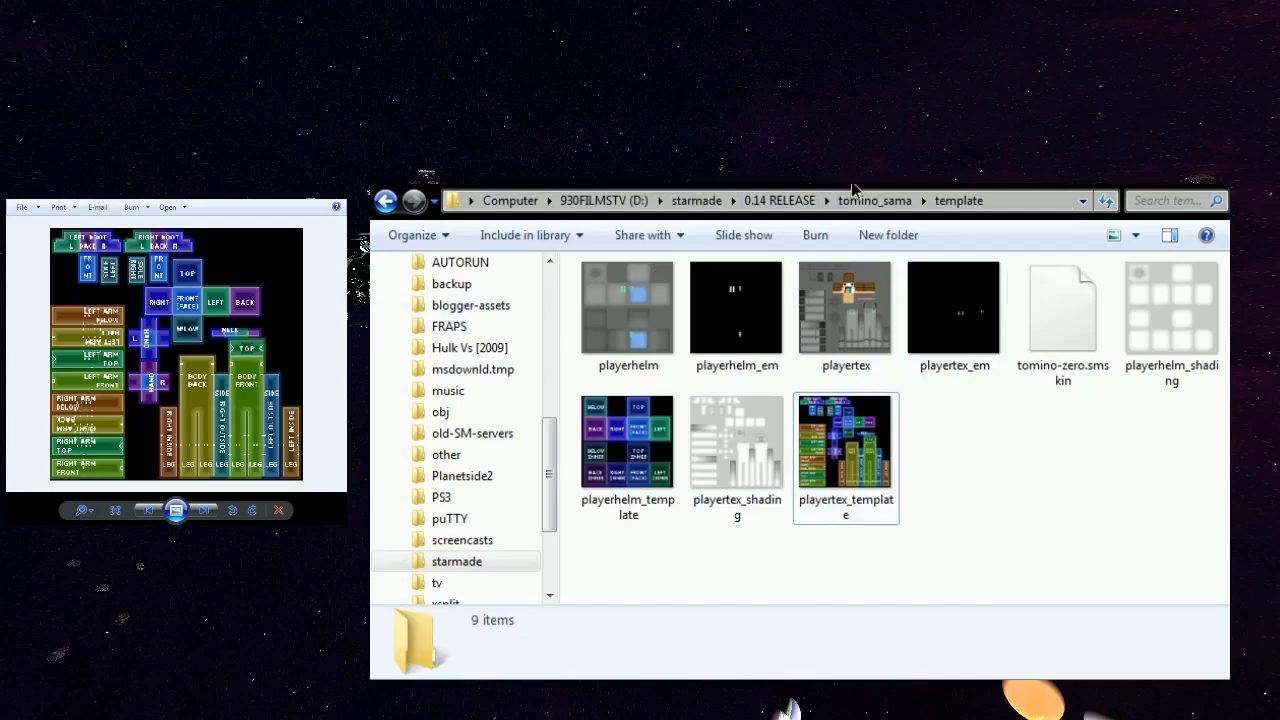
Go up to tomino_sama, open the Bananamen folder and select its playerhelm texture.
left_click(886, 201)
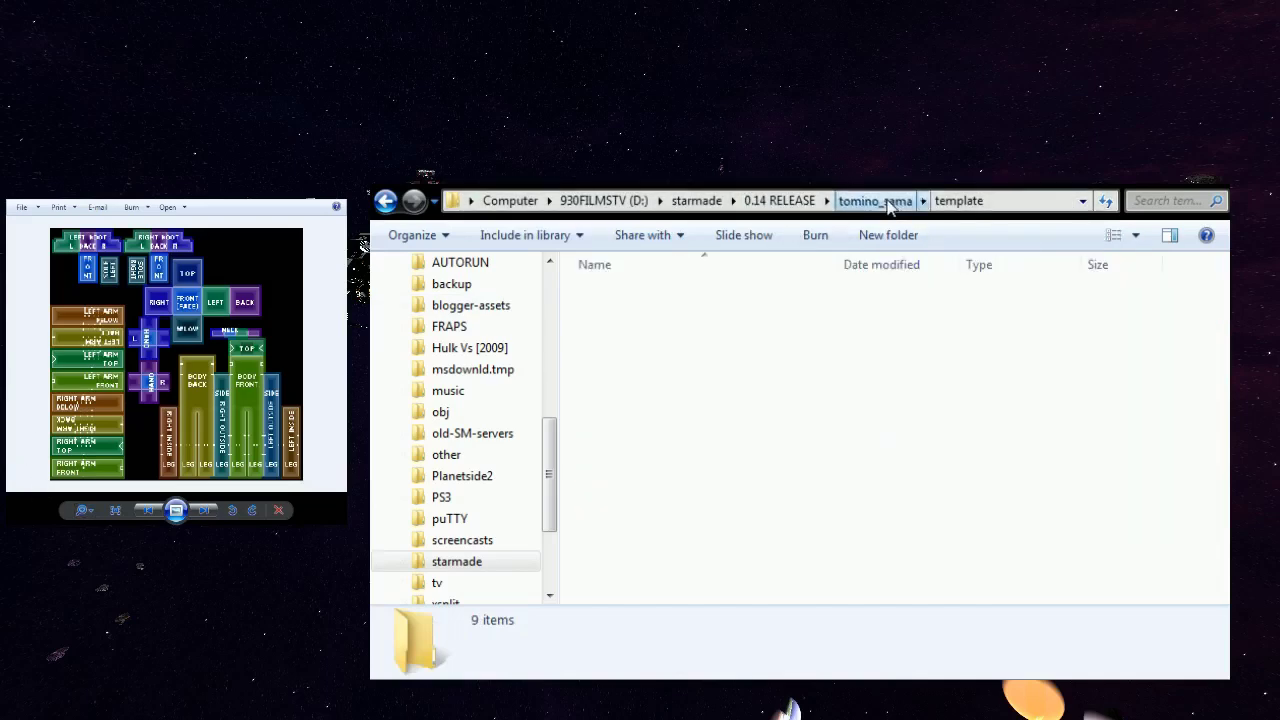
left_click(674, 449)
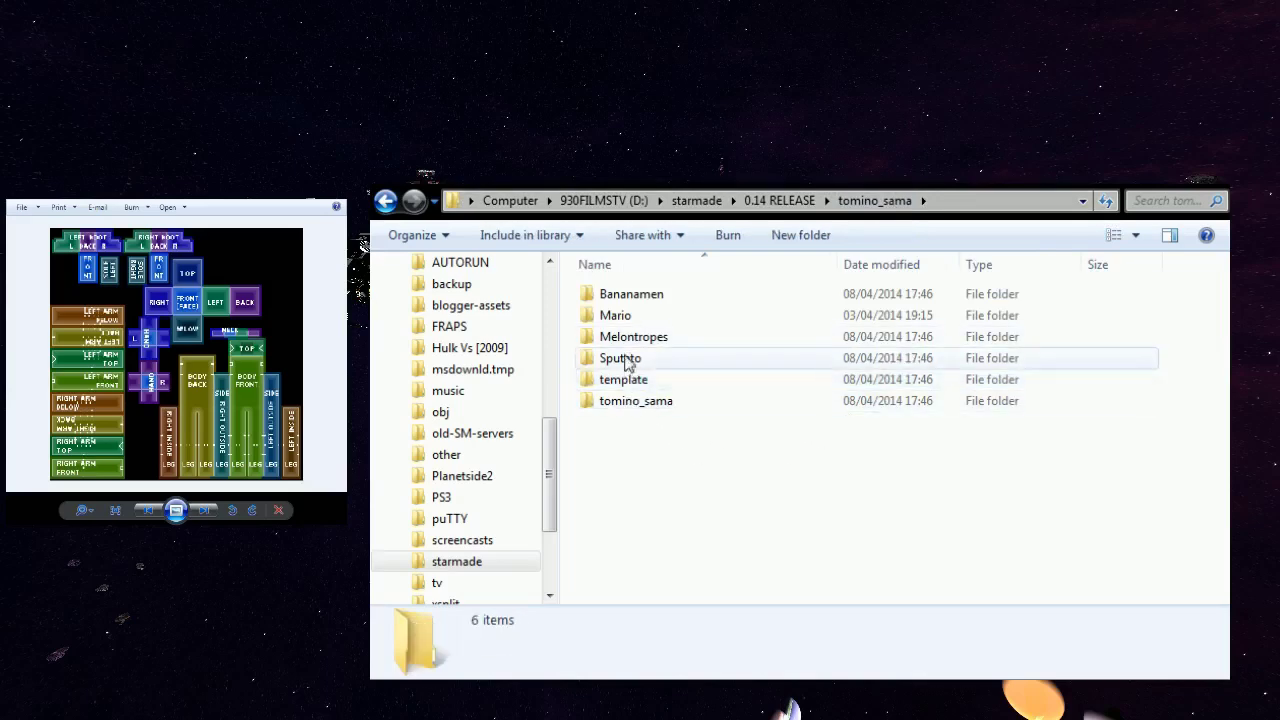
double_click(602, 296)
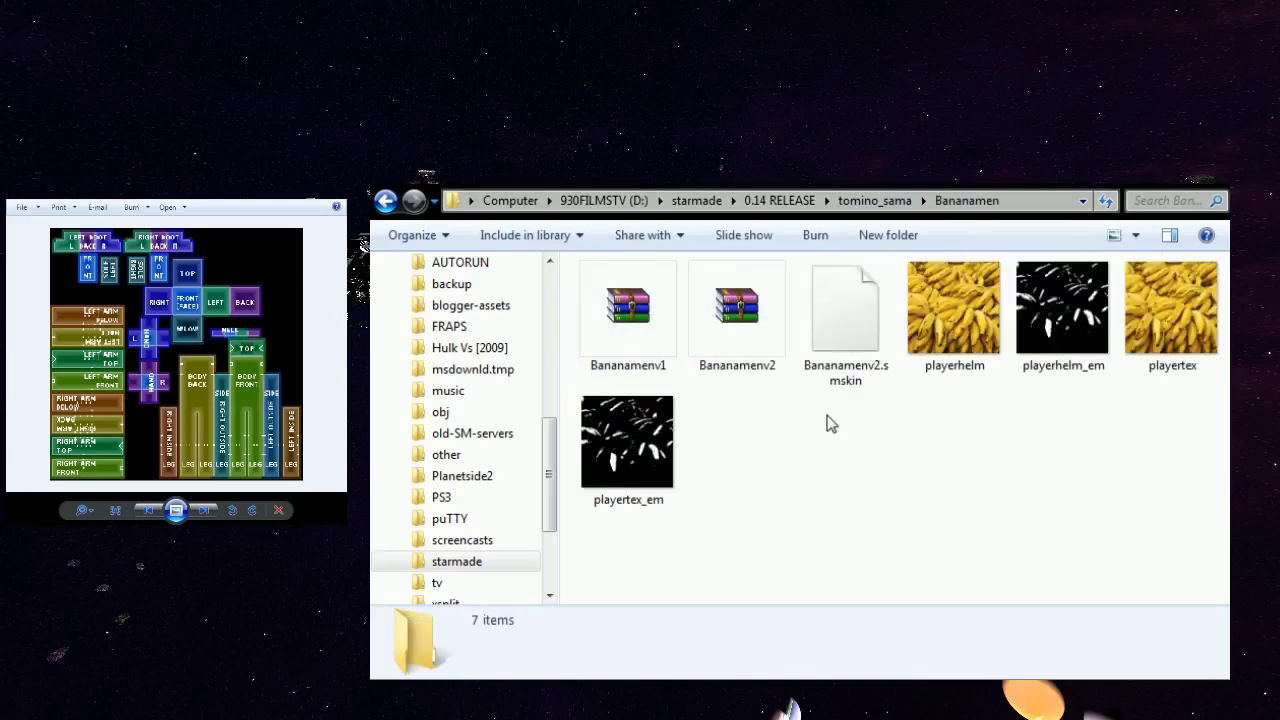
left_click(949, 342)
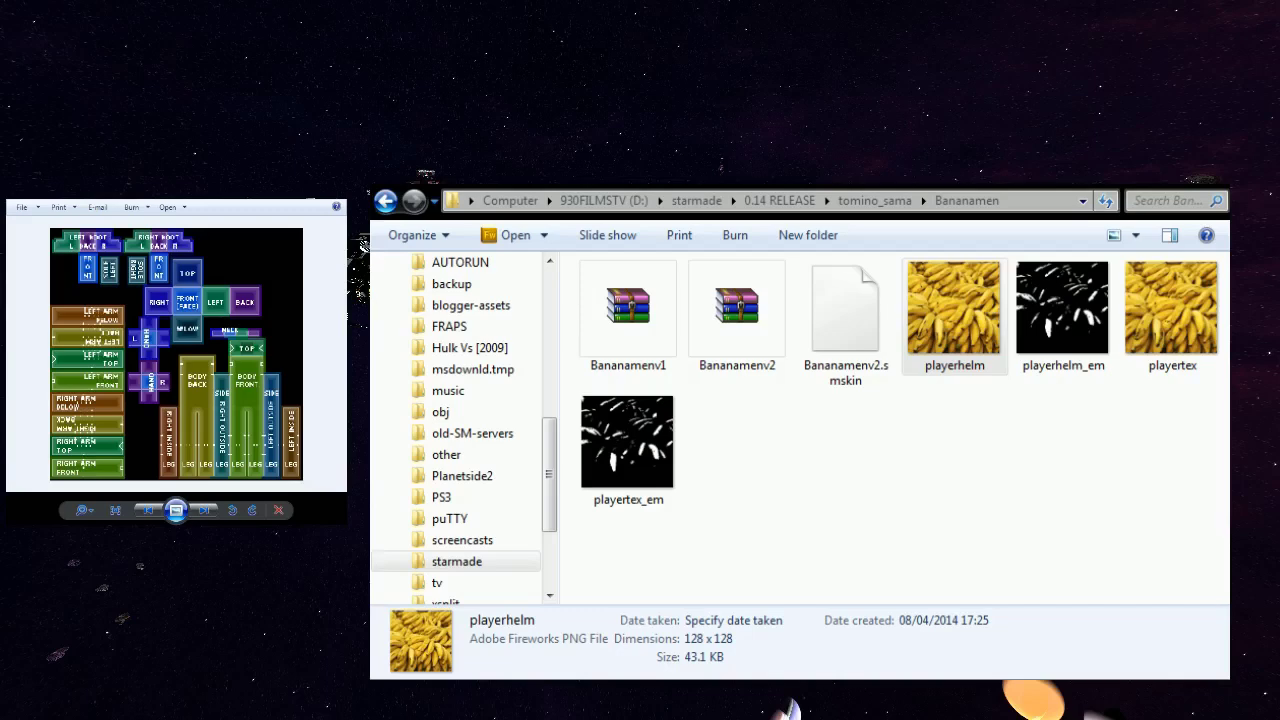
left_click(362, 250)
Open the banana playerhelm image and move its viewer above the file list.
key("Return")
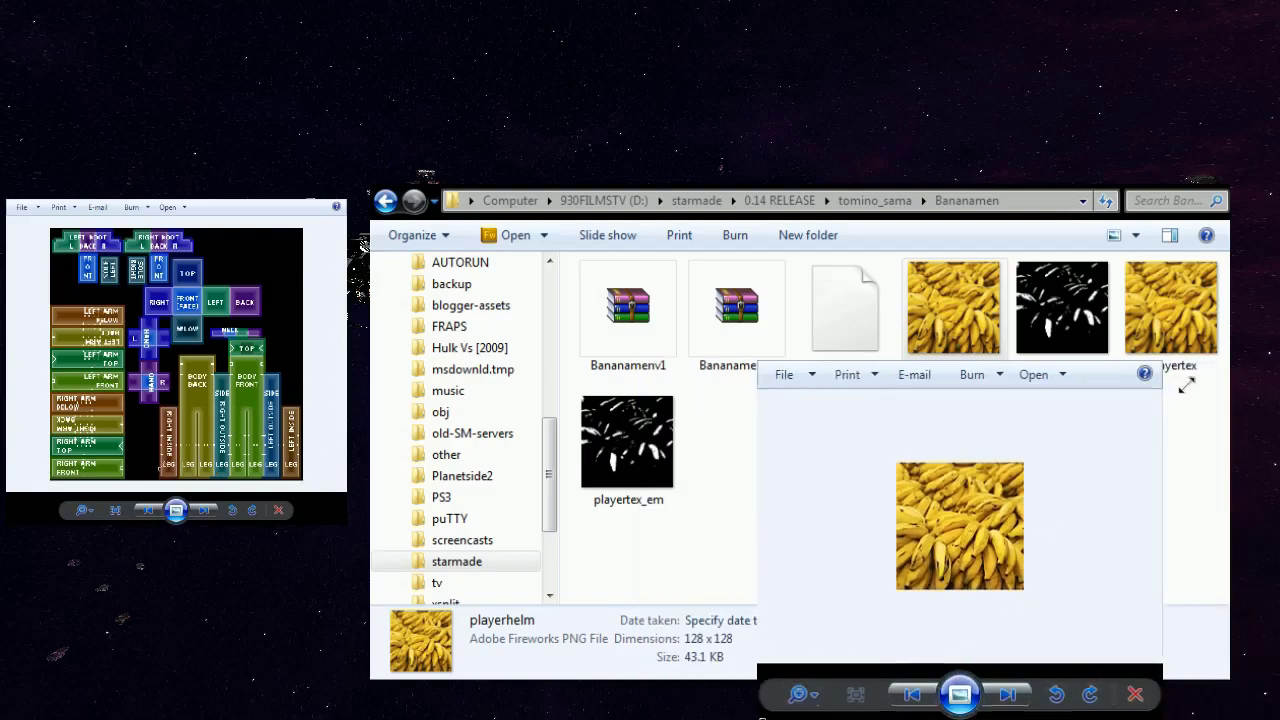
scroll(840, 674, "up", 3)
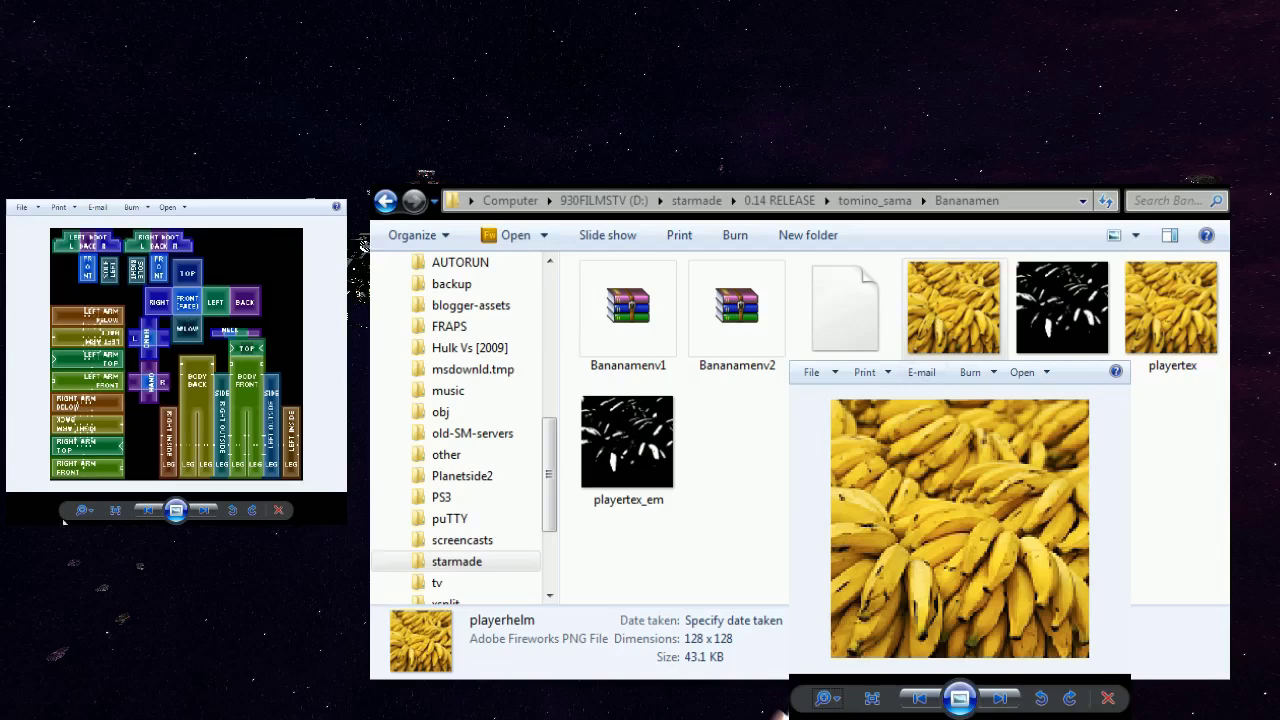
scroll(1122, 708, "down", 2)
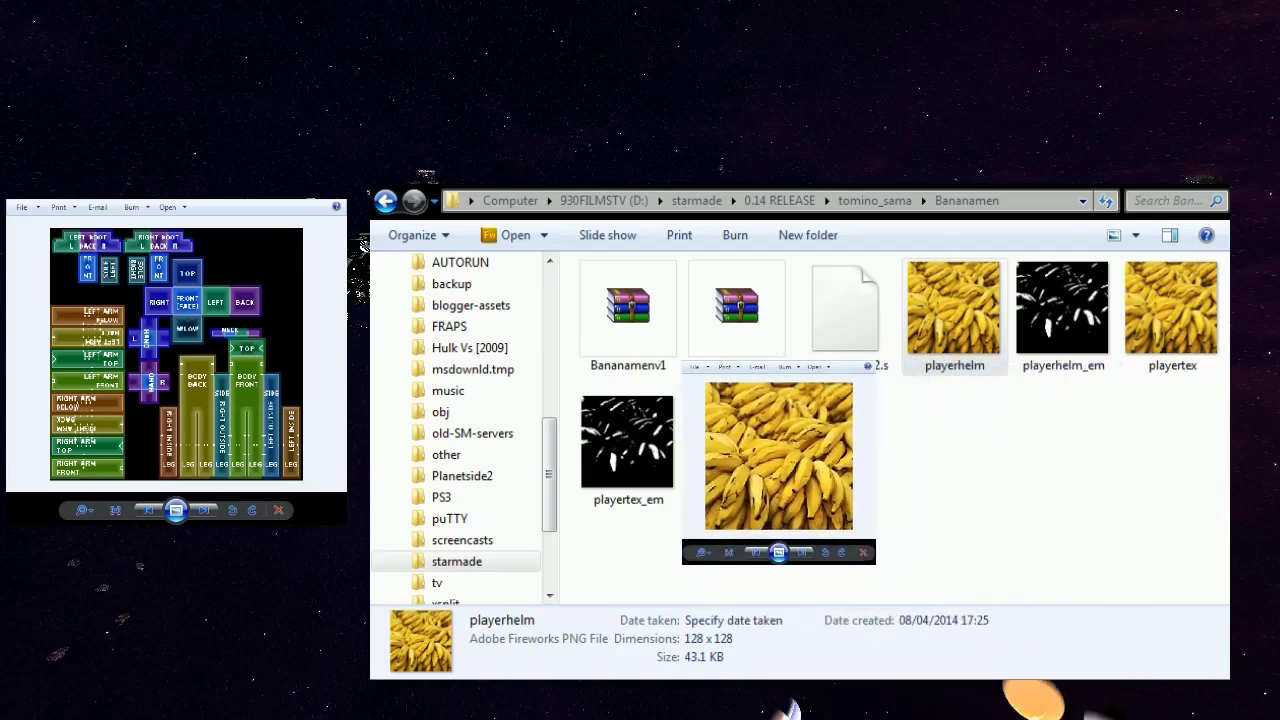
scroll(636, 380, "down", 1)
left_click_drag(760, 316, 511, 30)
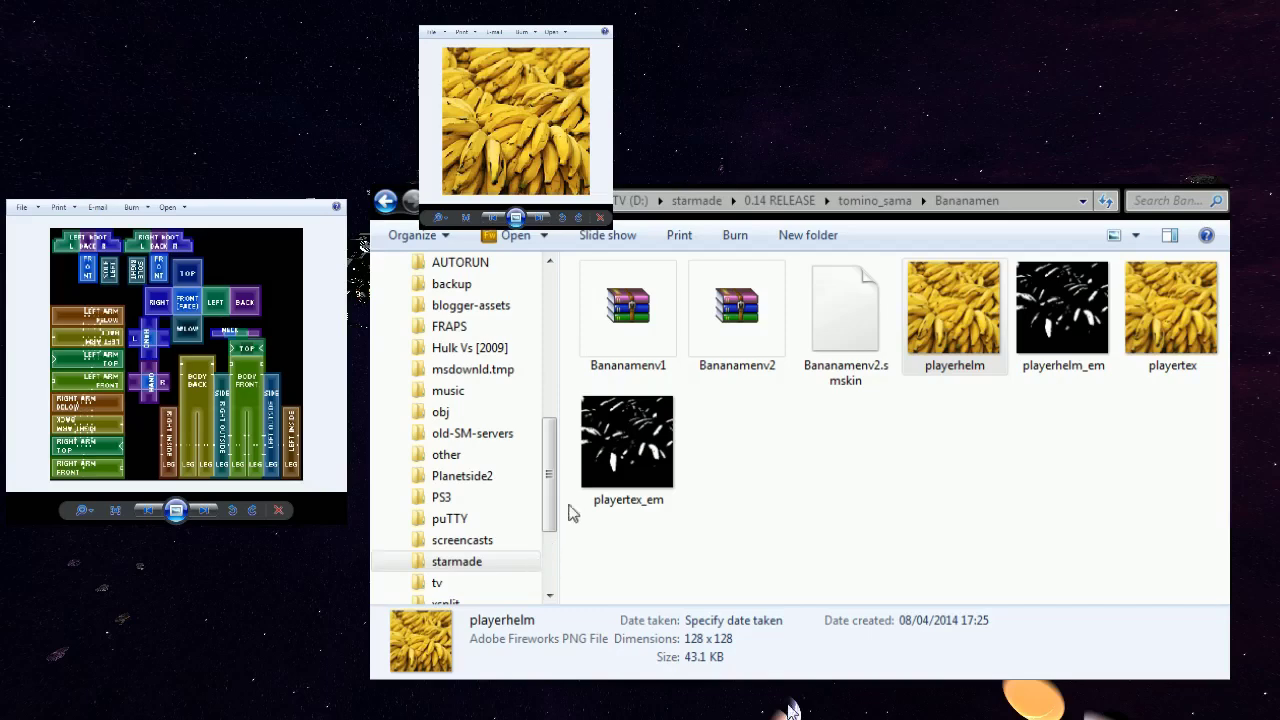
Select the banana playertex texture, then switch to the browser showing the StarMade site.
left_click(1163, 471)
left_click(1171, 310)
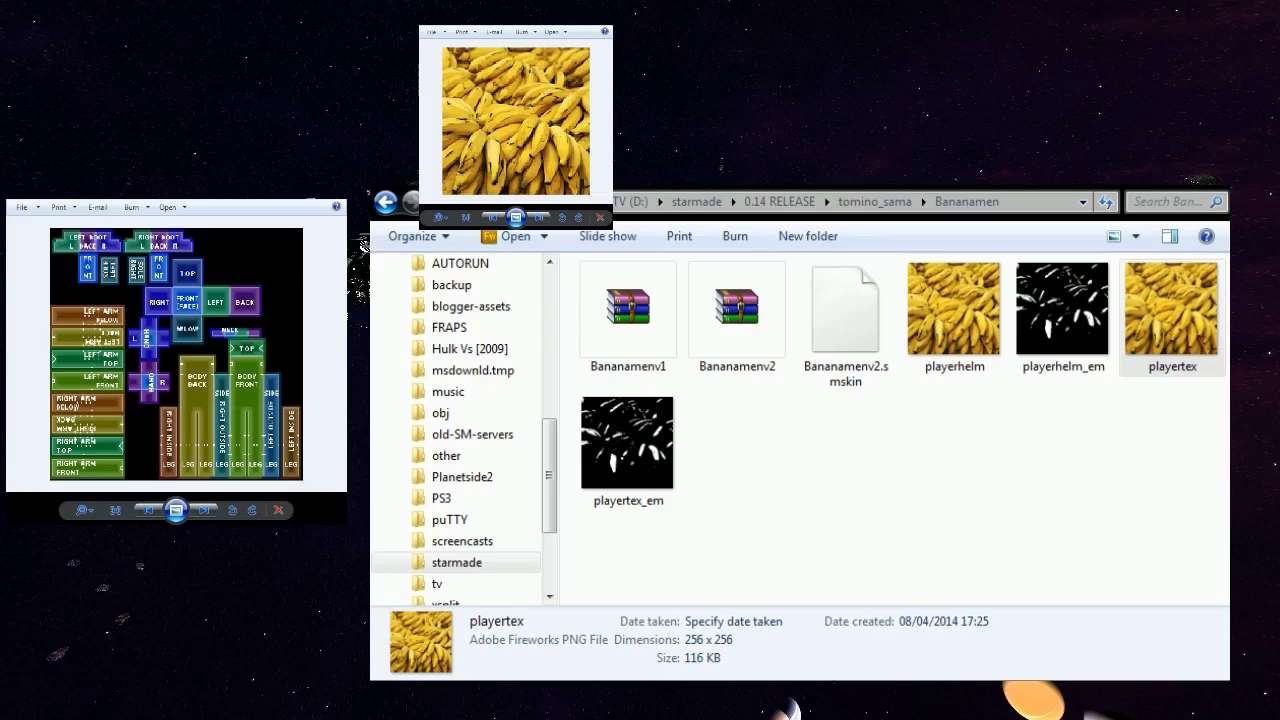
key("alt+Tab")
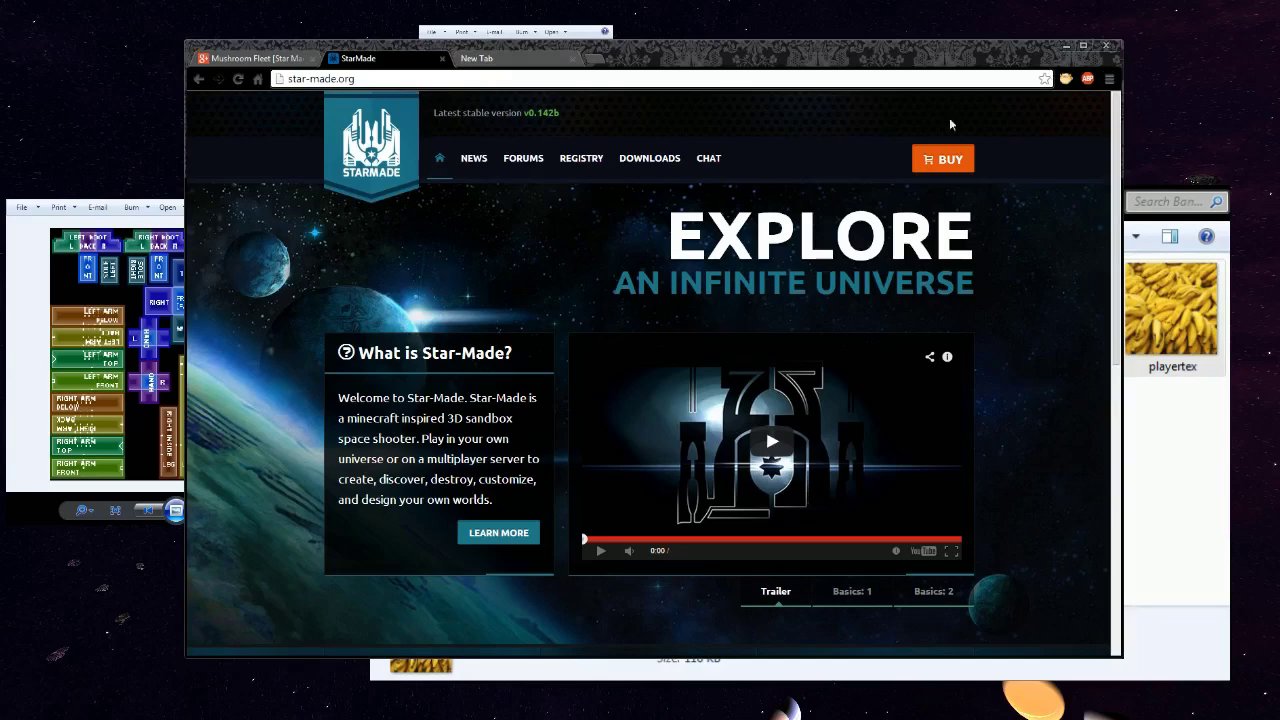
Open the StarMade forums' Community Content and browse the Galaxy Skin resource.
left_click(530, 169)
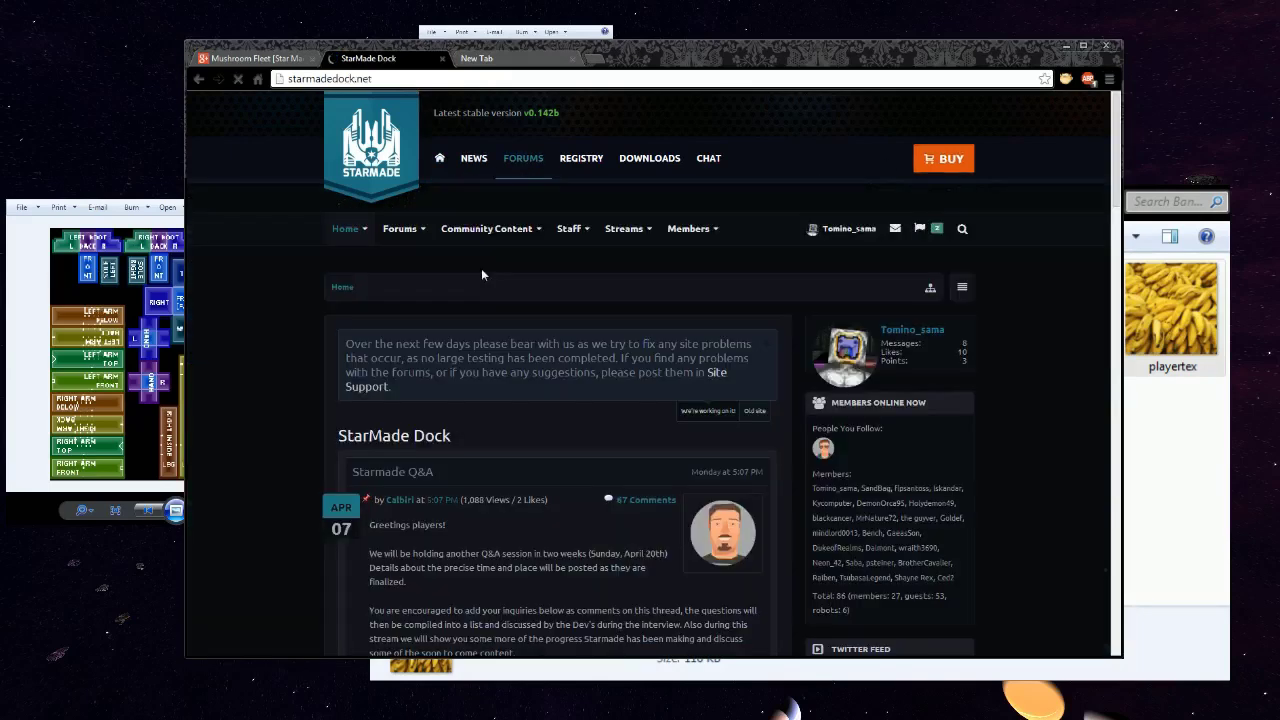
left_click(474, 232)
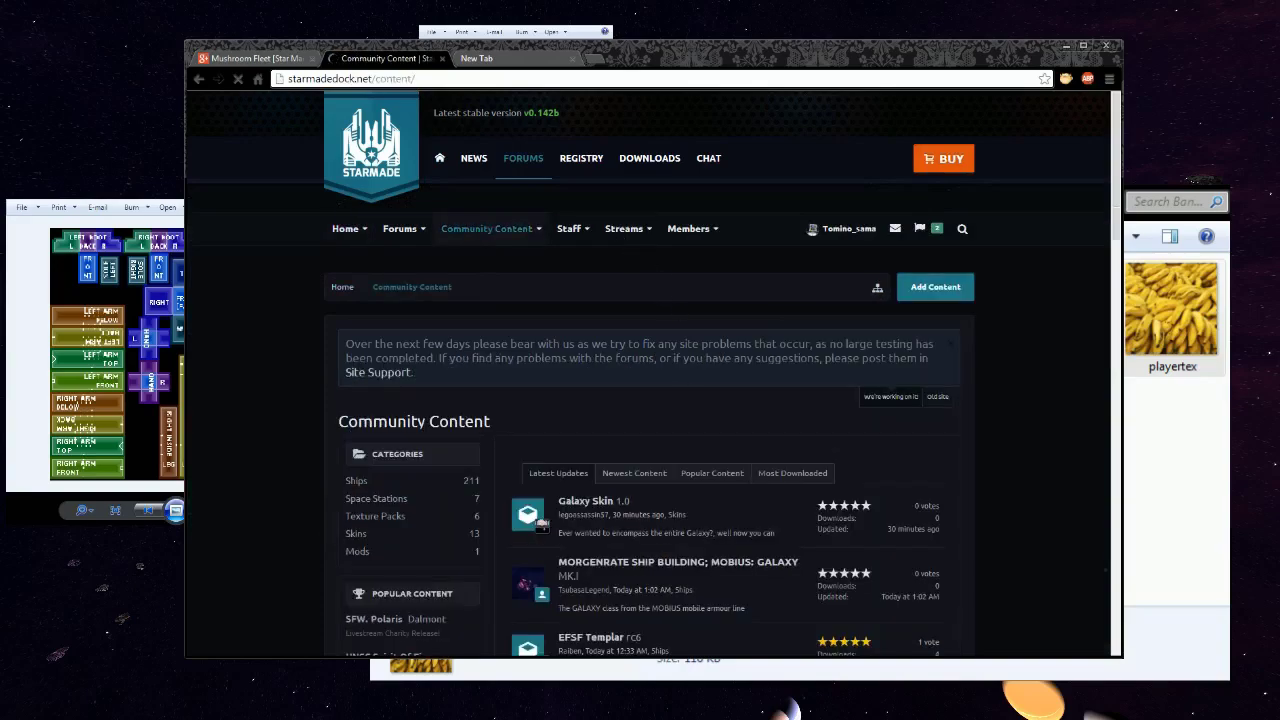
scroll(740, 380, "down", 3)
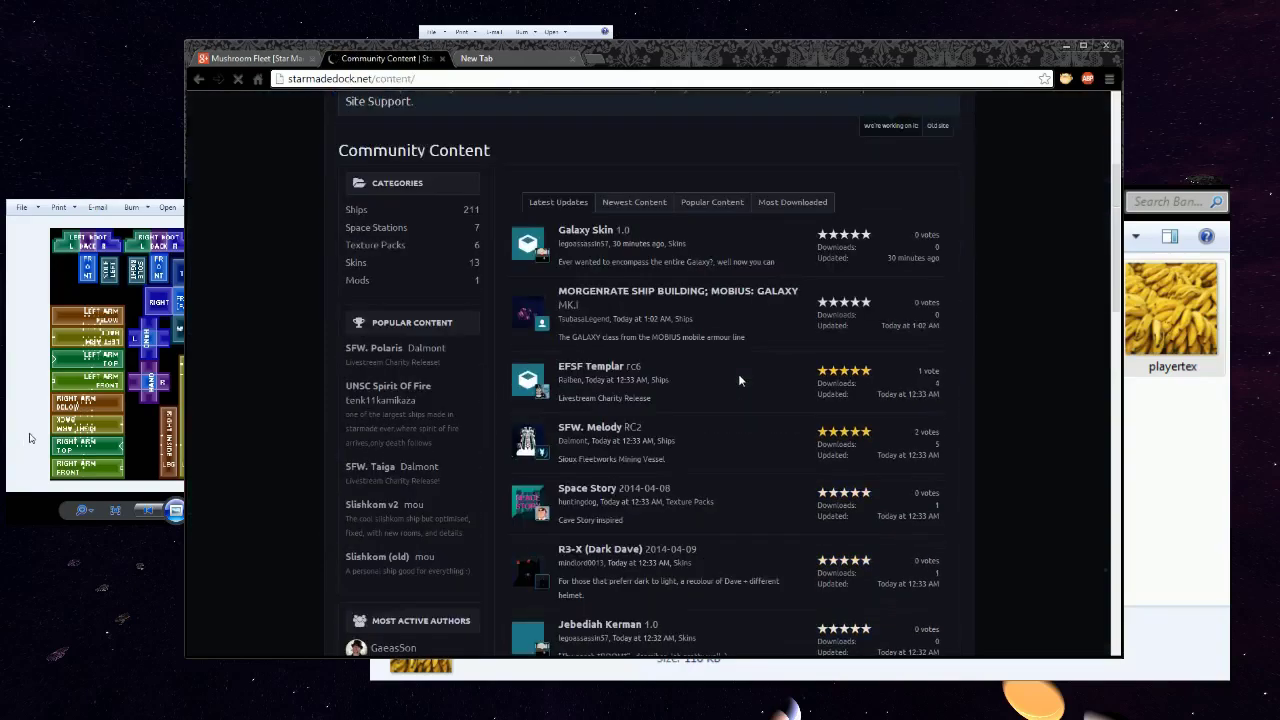
left_click(593, 232)
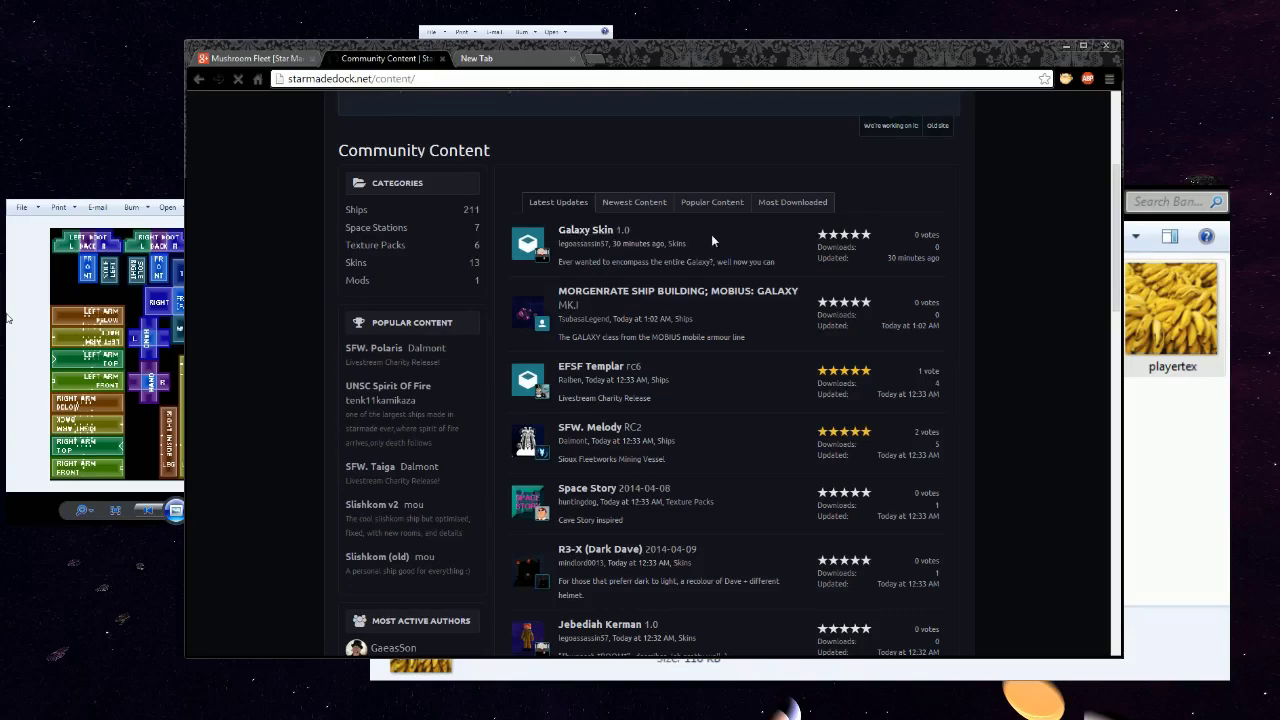
scroll(736, 316, "down", 5)
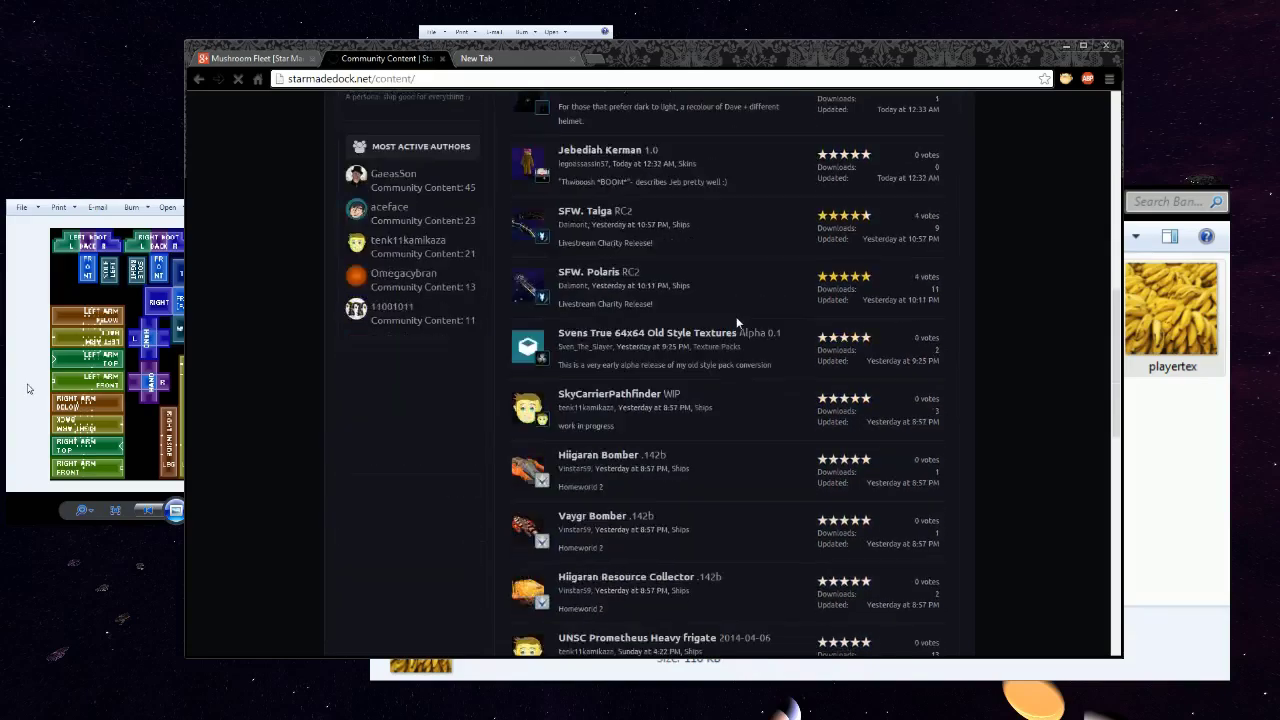
scroll(736, 322, "down", 5)
scroll(736, 322, "up", 10)
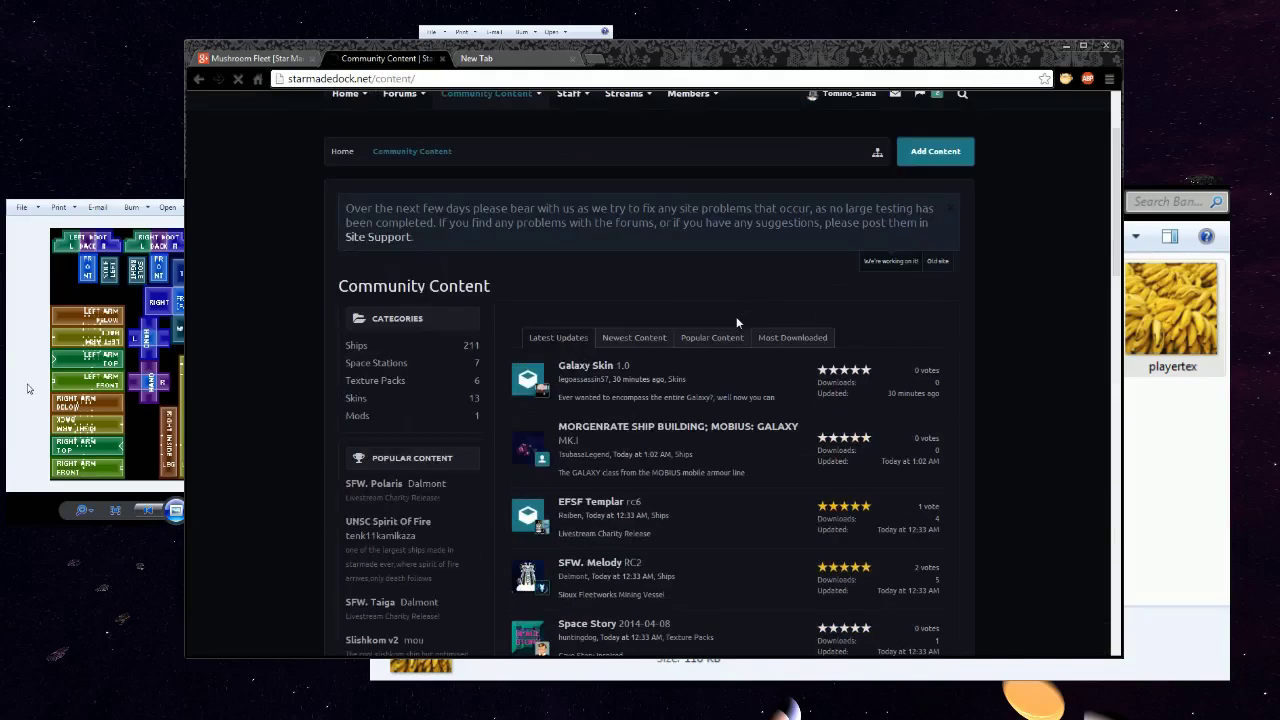
scroll(737, 322, "down", 2)
scroll(736, 316, "up", 2)
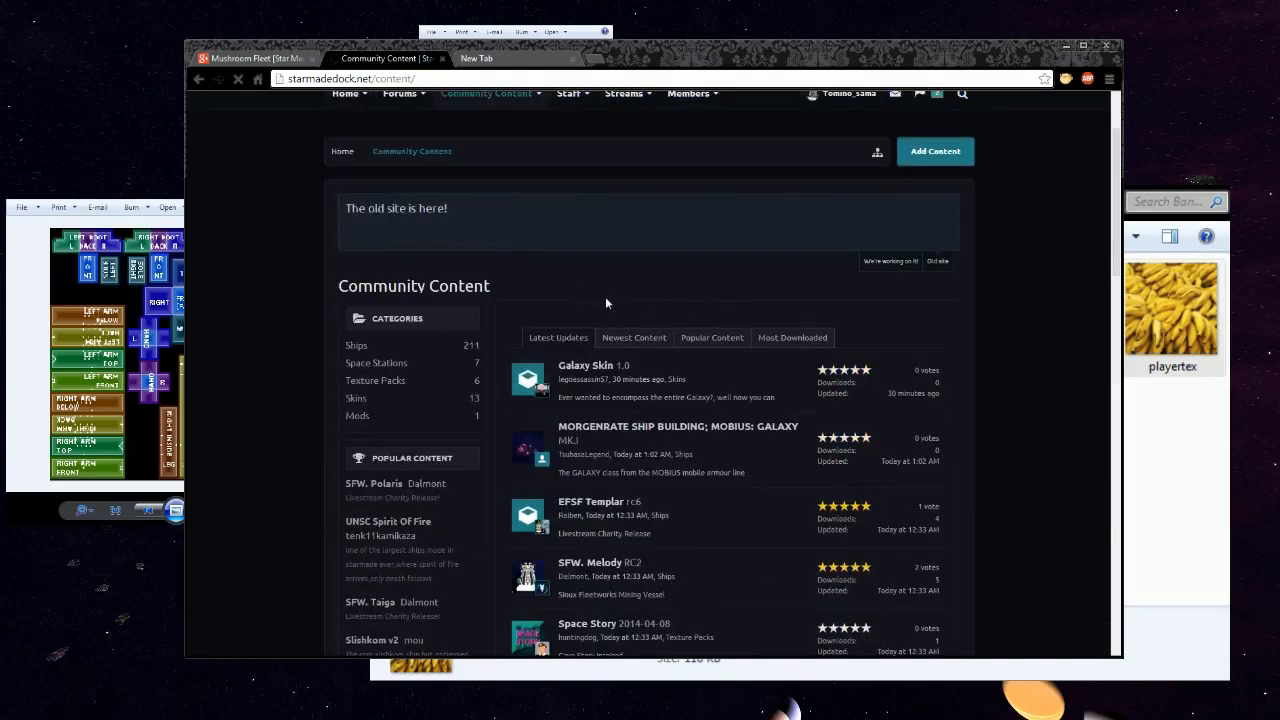
scroll(606, 300, "up", 1)
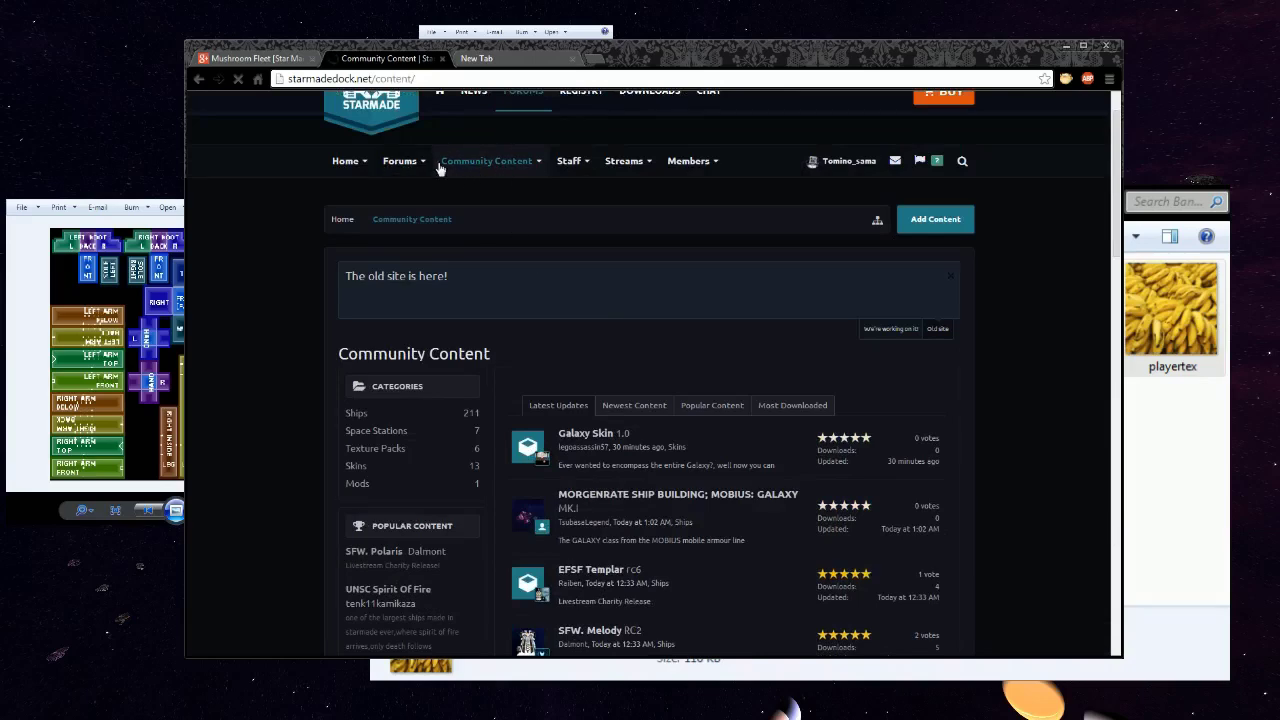
View the account's personal details page, then return to Community Content.
left_click(840, 162)
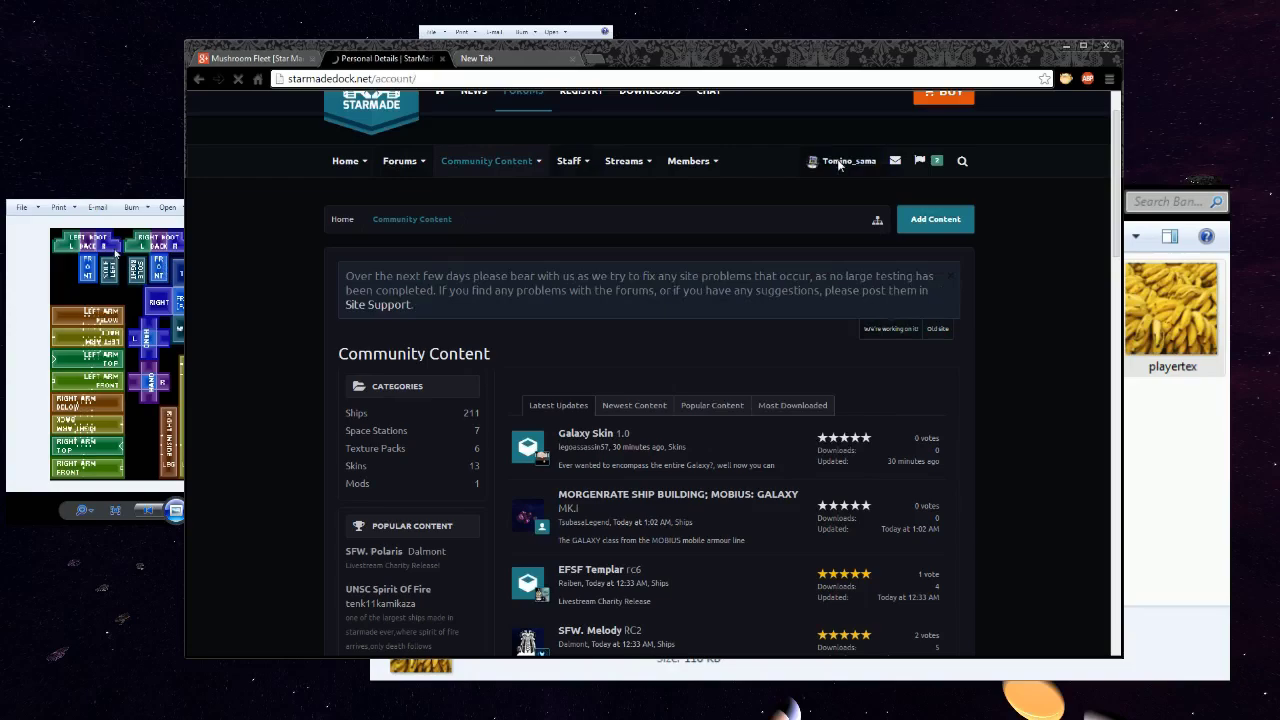
scroll(802, 261, "down", 5)
scroll(673, 338, "down", 3)
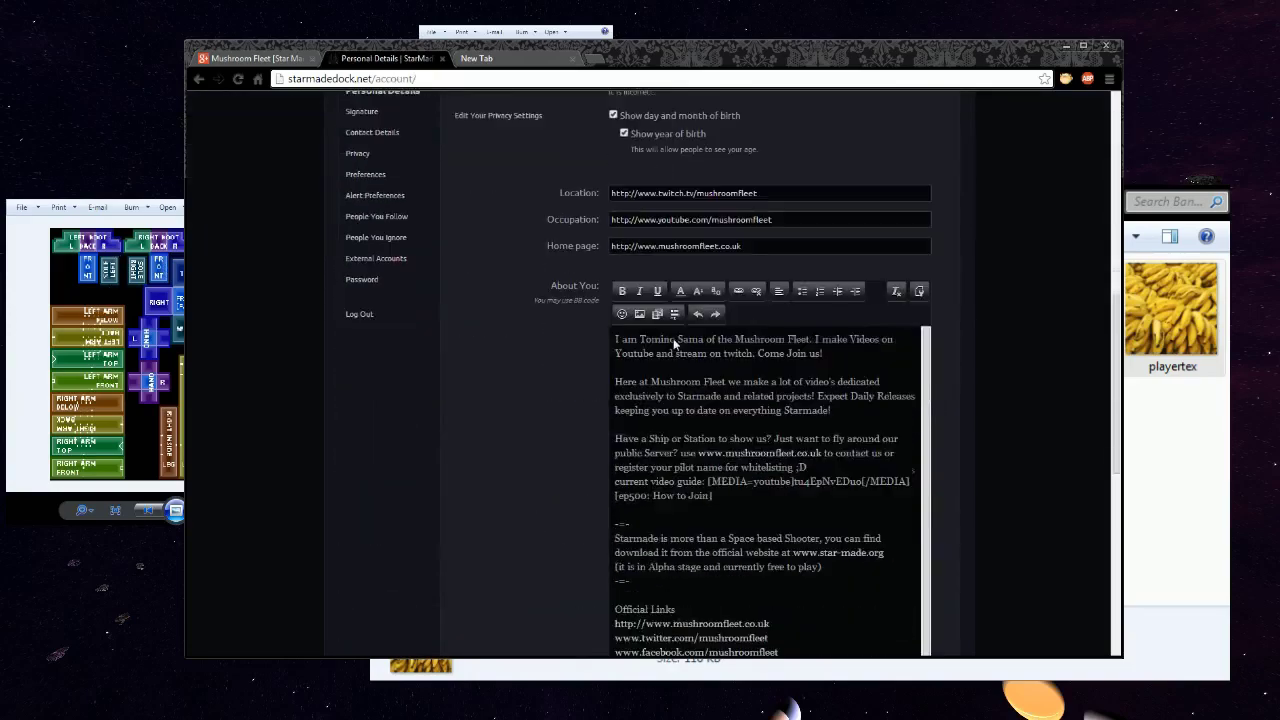
scroll(680, 263, "up", 5)
scroll(892, 256, "up", 2)
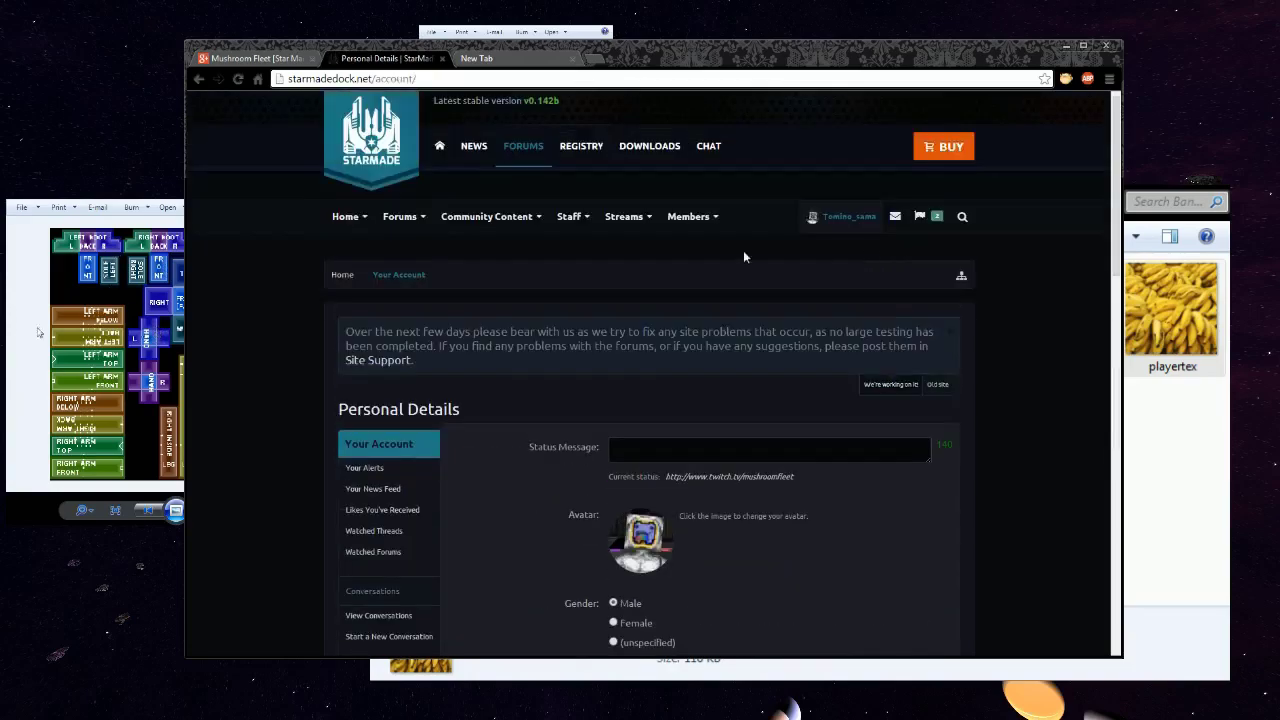
left_click(514, 222)
mouse_move(514, 220)
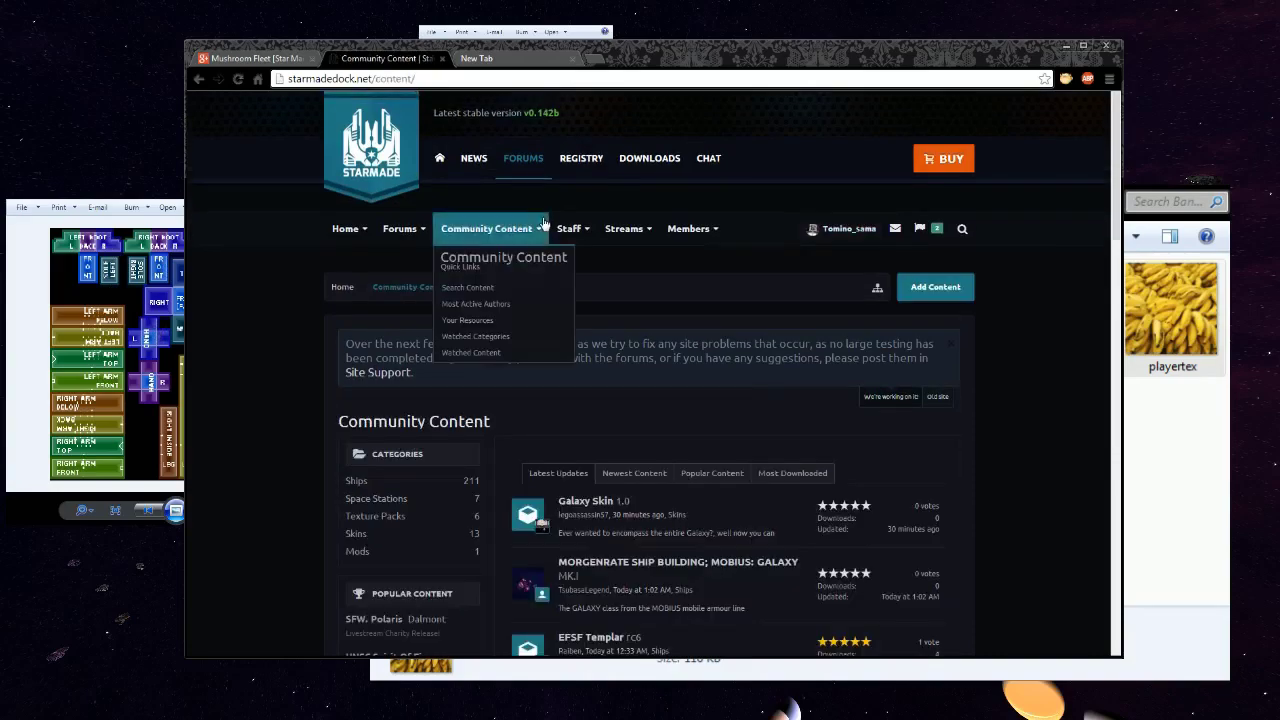
From Your Resources, open Bananamen Skin and scroll through its screenshots.
left_click(470, 320)
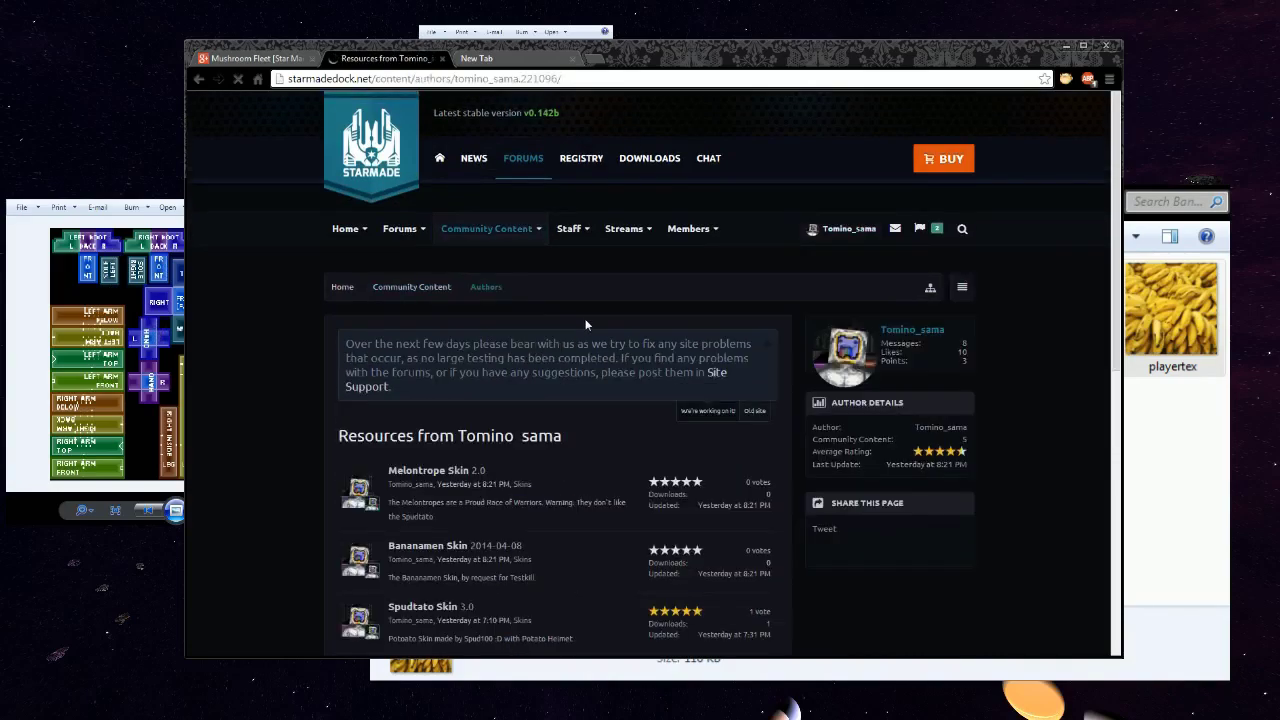
scroll(585, 324, "down", 2)
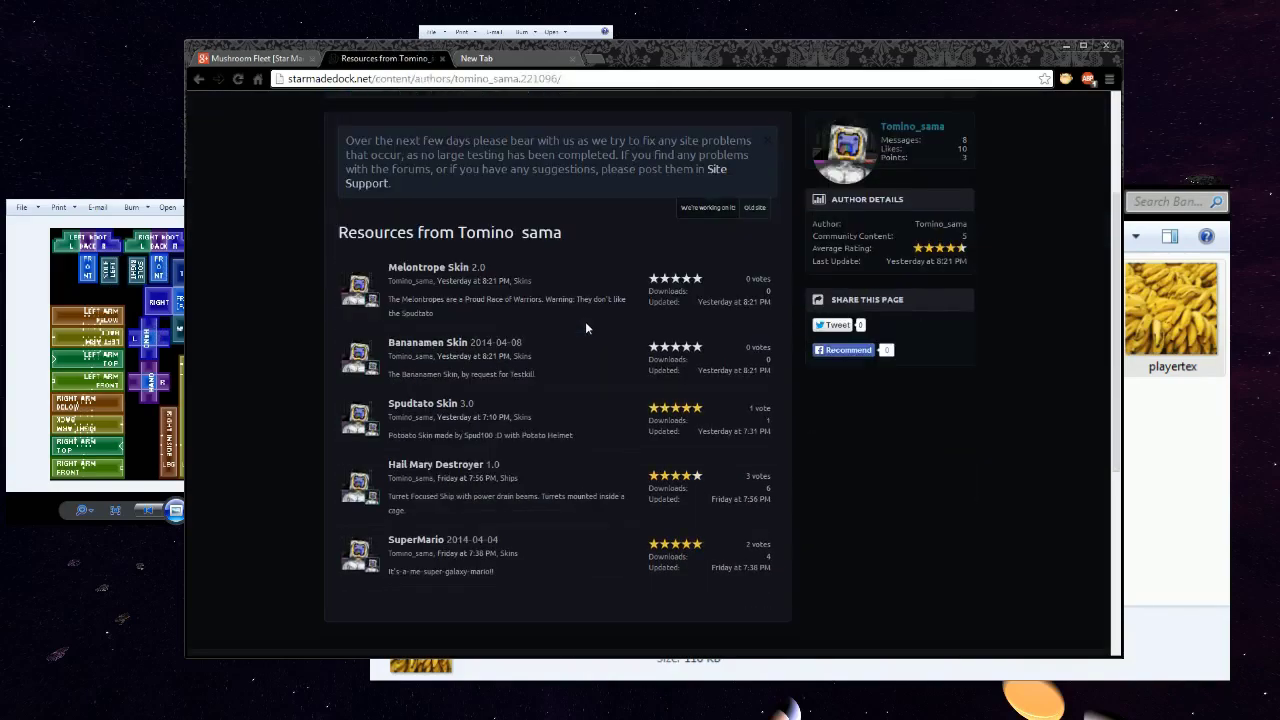
left_click(425, 344)
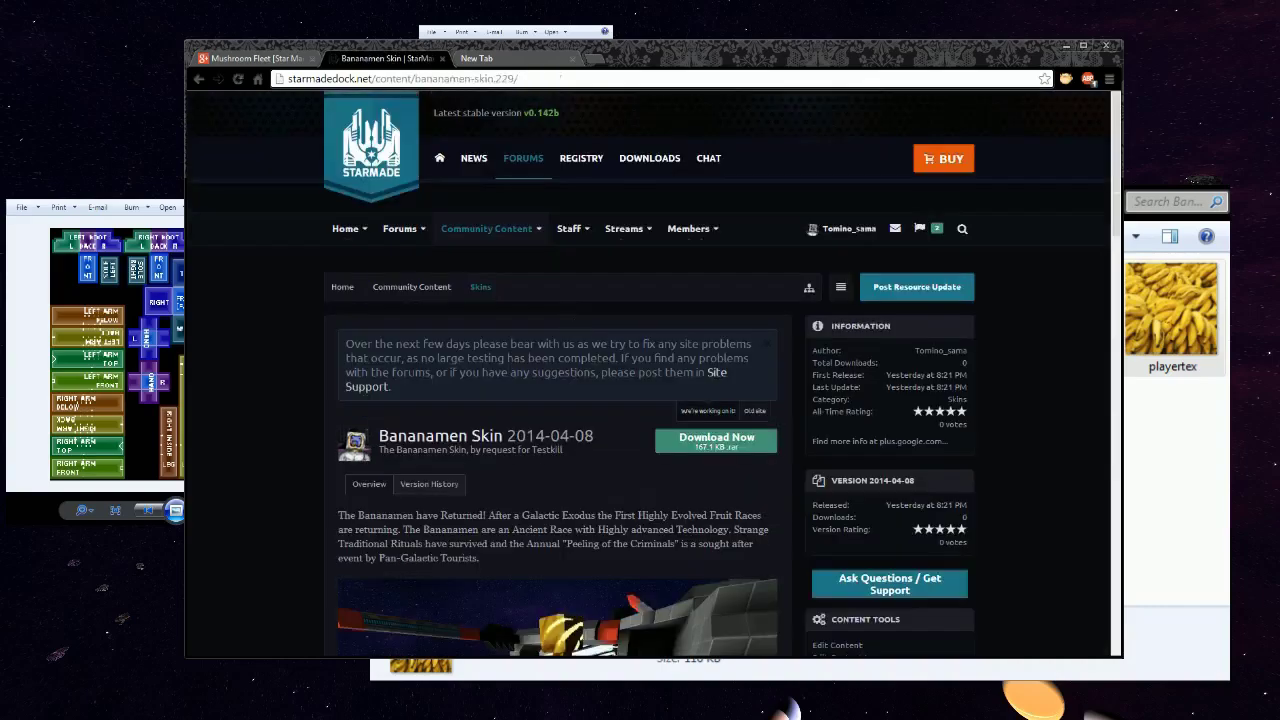
scroll(573, 317, "down", 3)
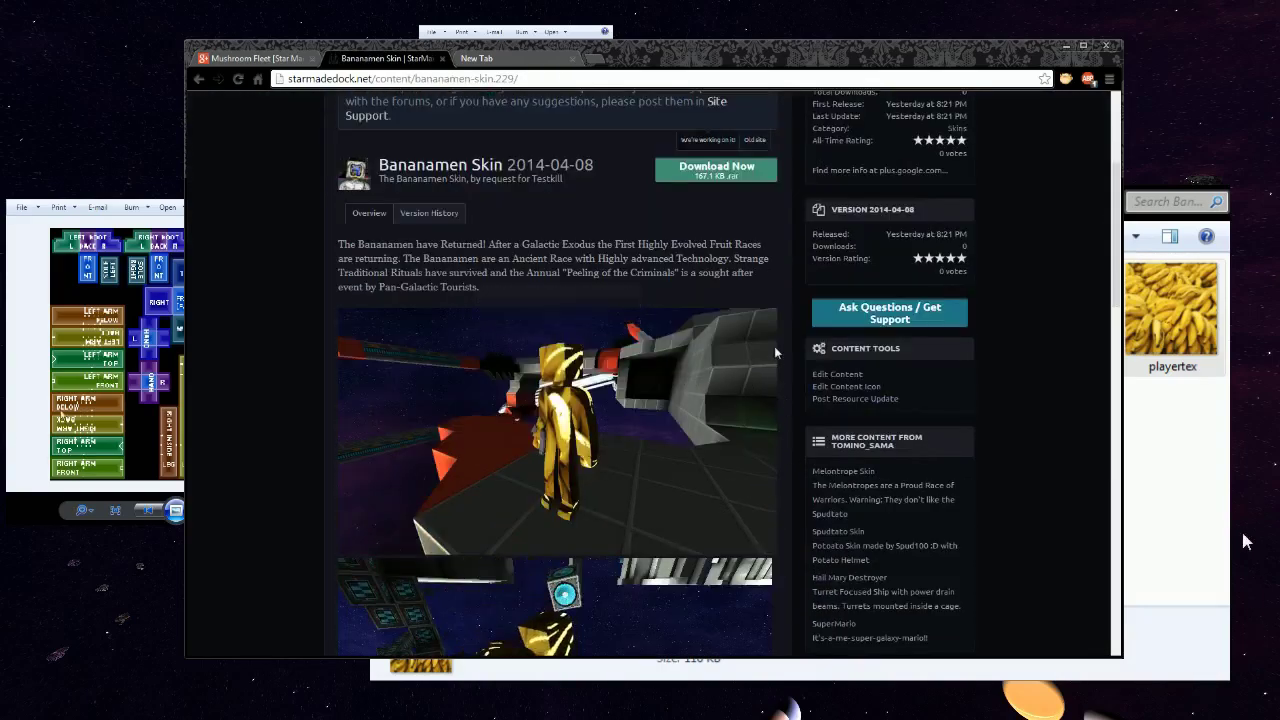
scroll(773, 344, "down", 1)
scroll(300, 475, "down", 1)
scroll(296, 465, "down", 1)
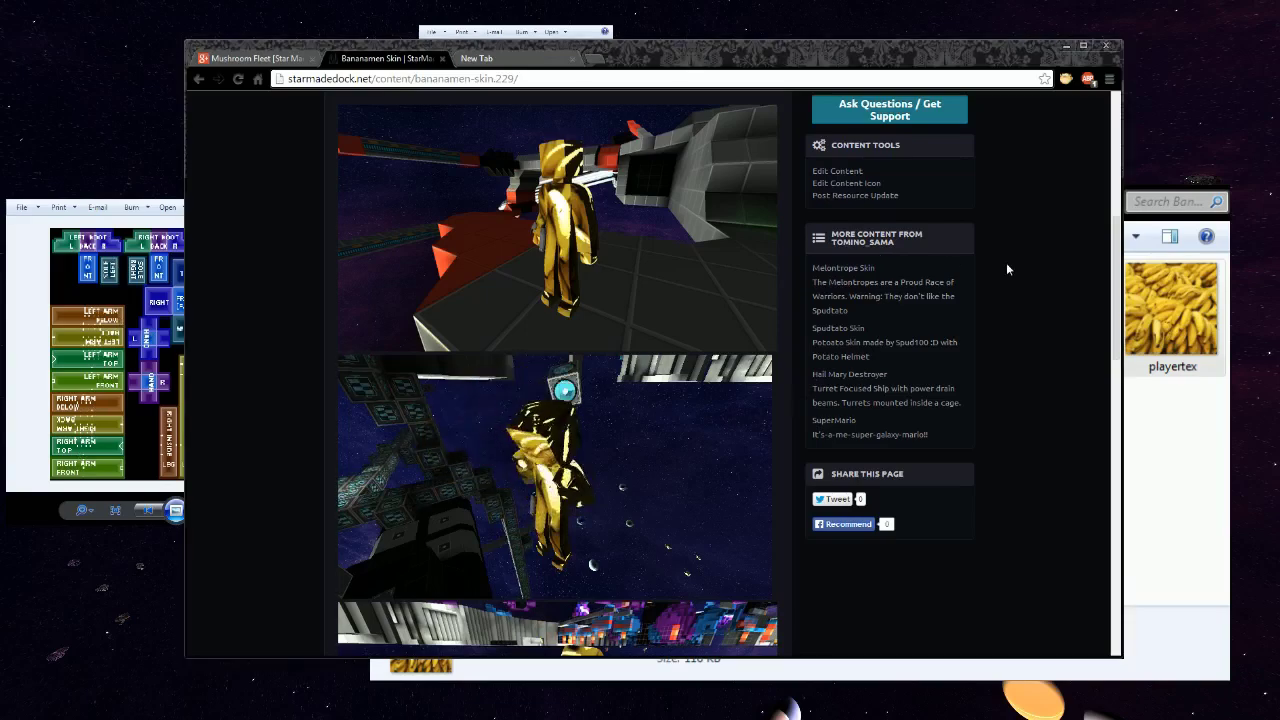
scroll(1006, 272, "up", 4)
scroll(1005, 282, "up", 1)
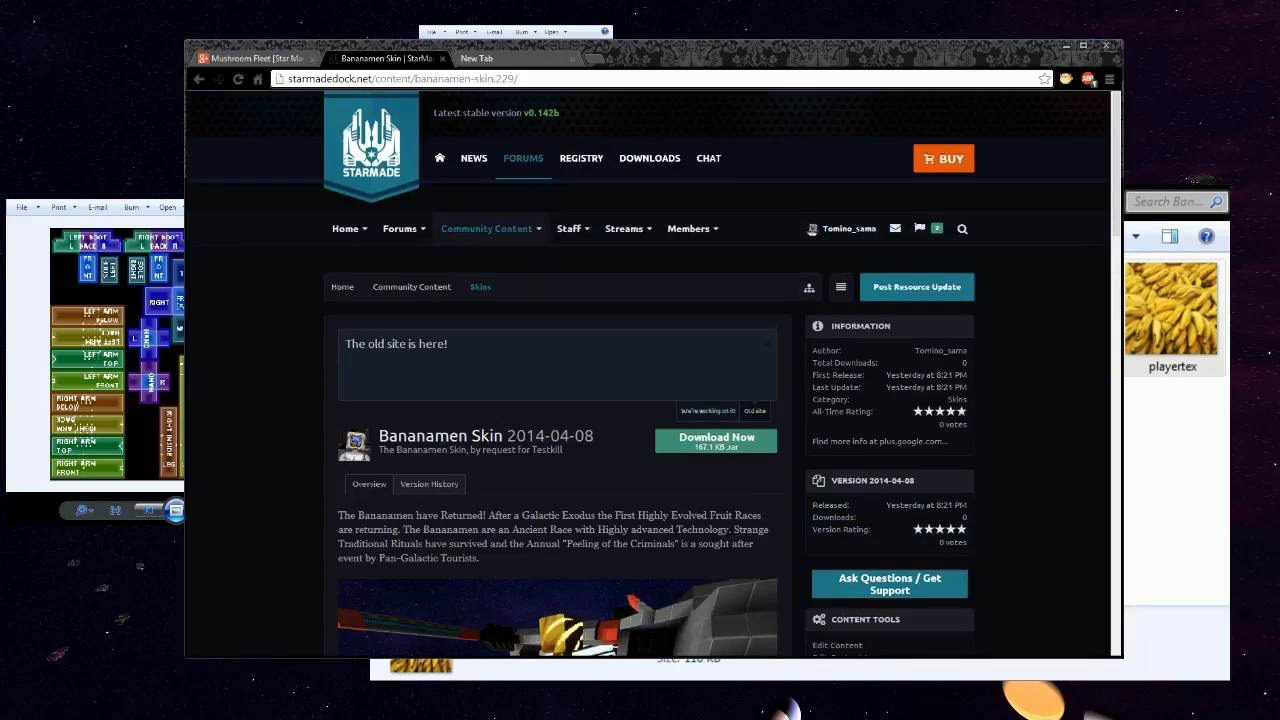
left_click(298, 665)
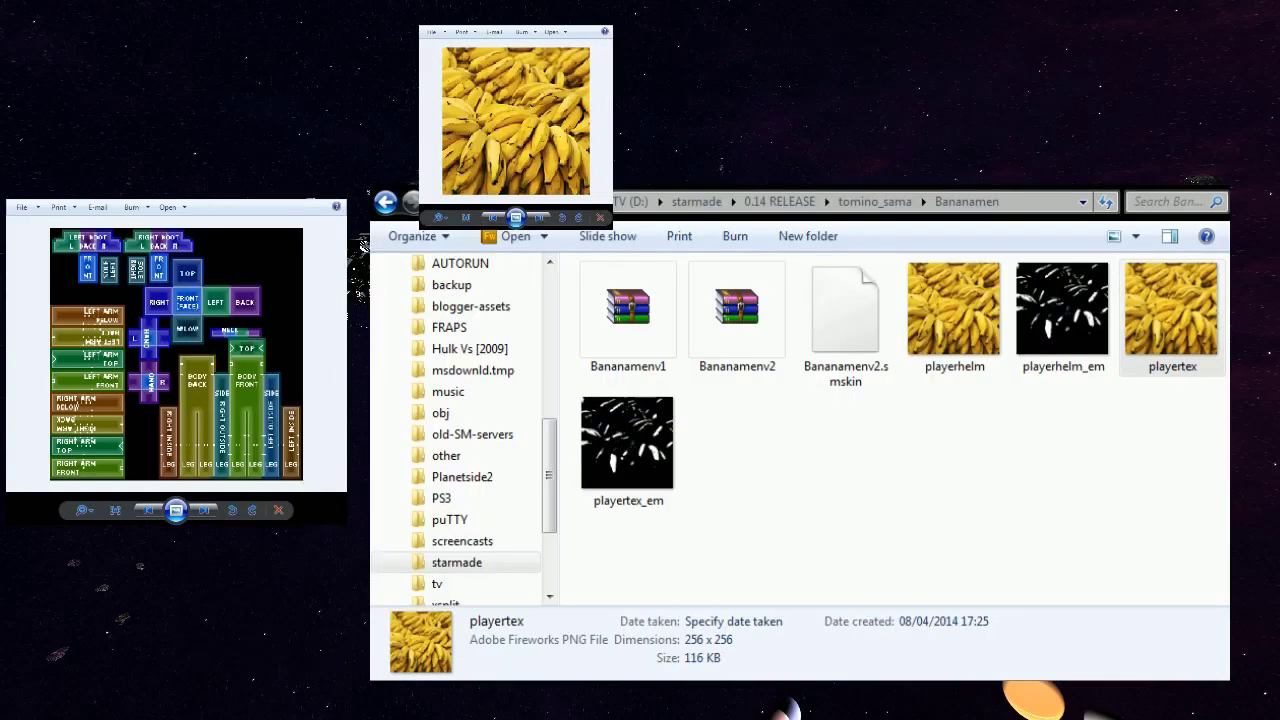
Drag the small banana preview window up and left over Explorer's address bar.
left_click_drag(515, 28, 446, 8)
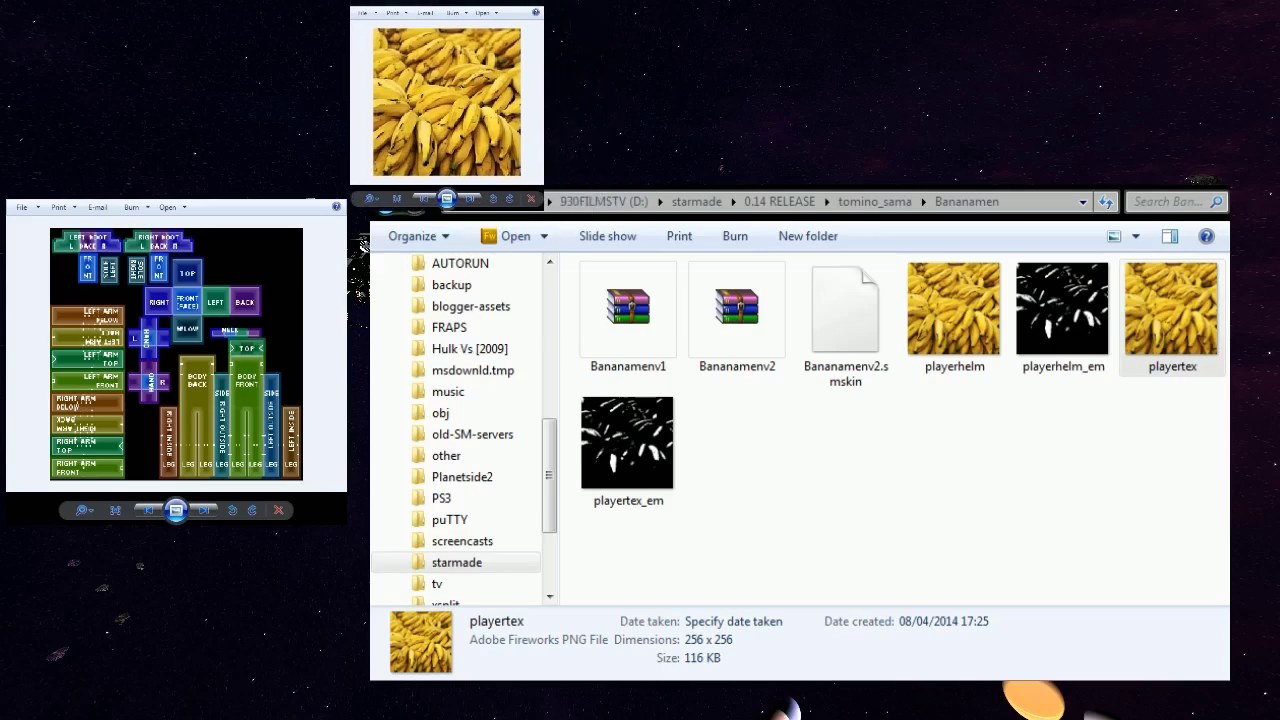